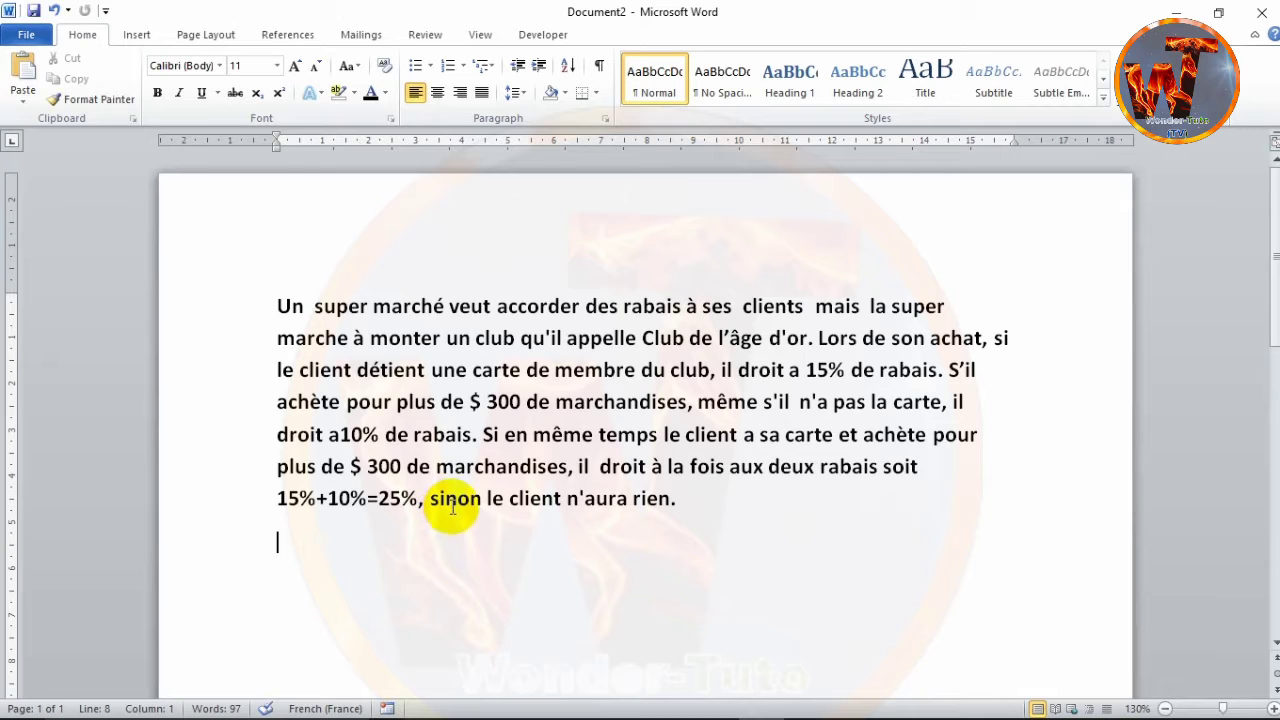
Step: Type the supermarket discount rules into Word in bold: 15% with club card, 10% over $300, 25% with both
mouse_move(440, 712)
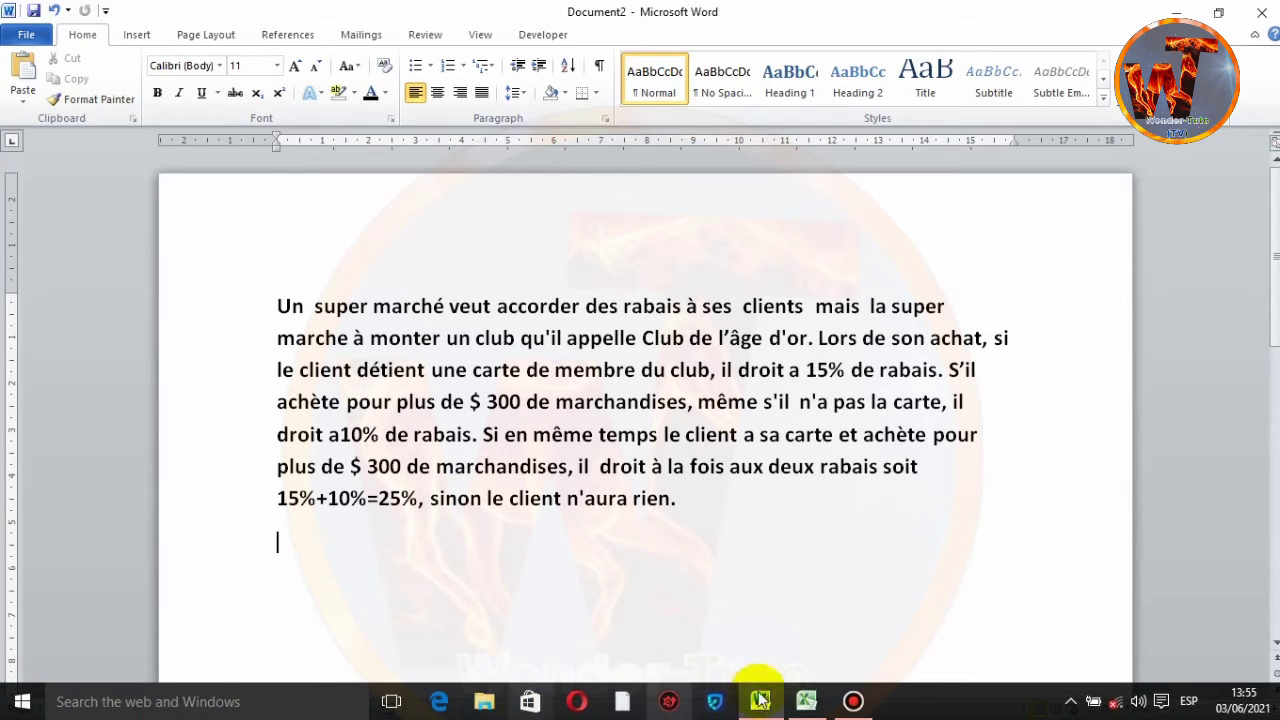
Step: Bring DEMEN.xlsx forward, recheck the Word rules, and select rabais cell D5
click(807, 703)
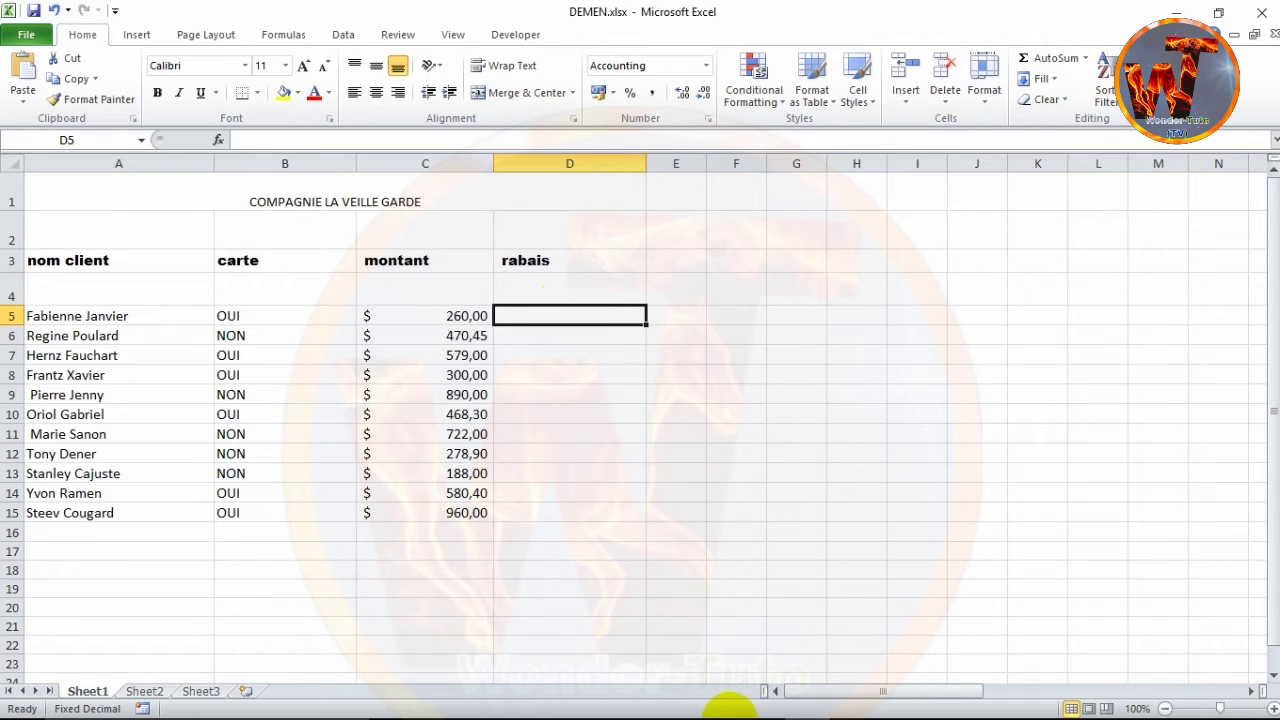
click(760, 701)
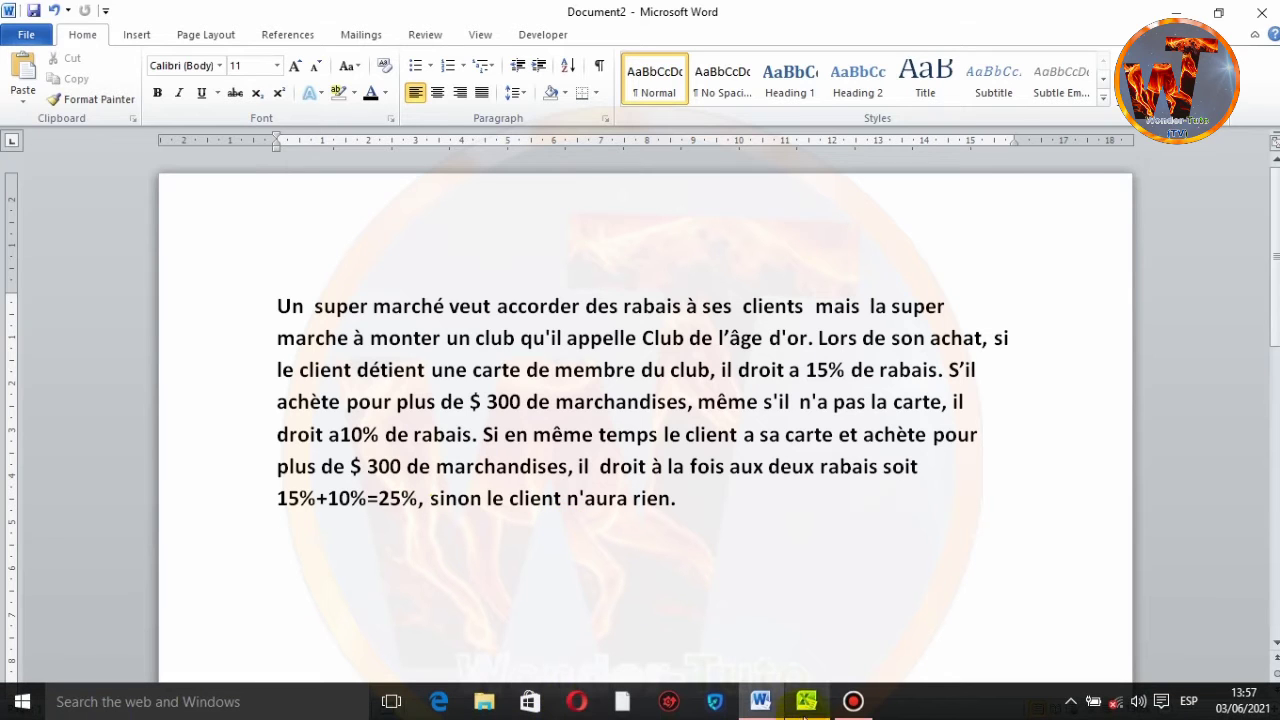
click(810, 704)
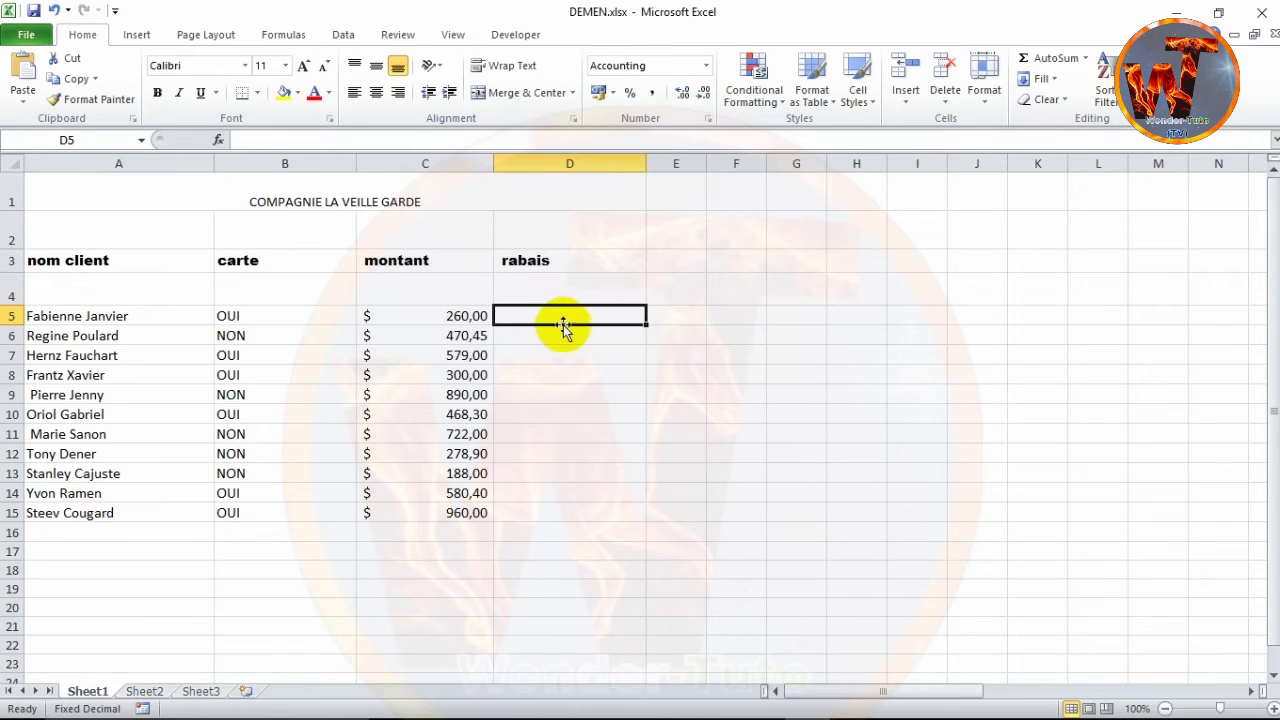
click(560, 324)
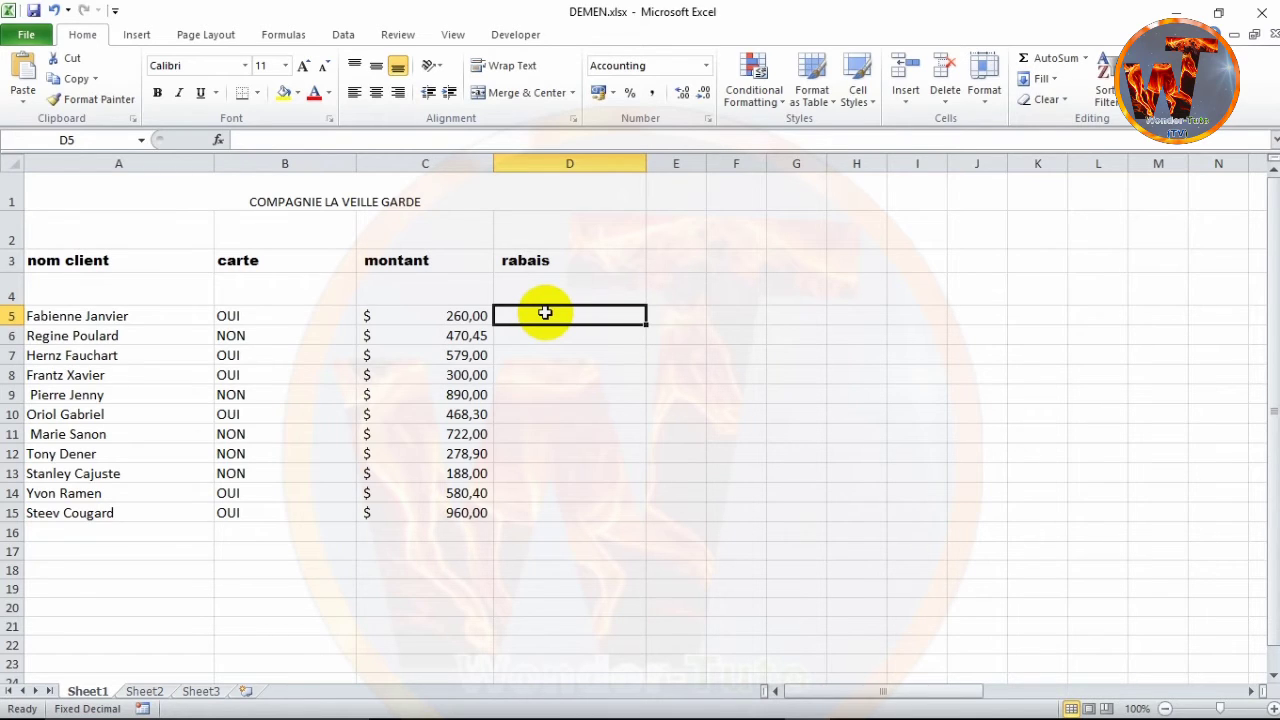
Step: Start D5's formula as =IF(AND(B5="OUI";C5>300); to test card status and amount over 300
text(=)
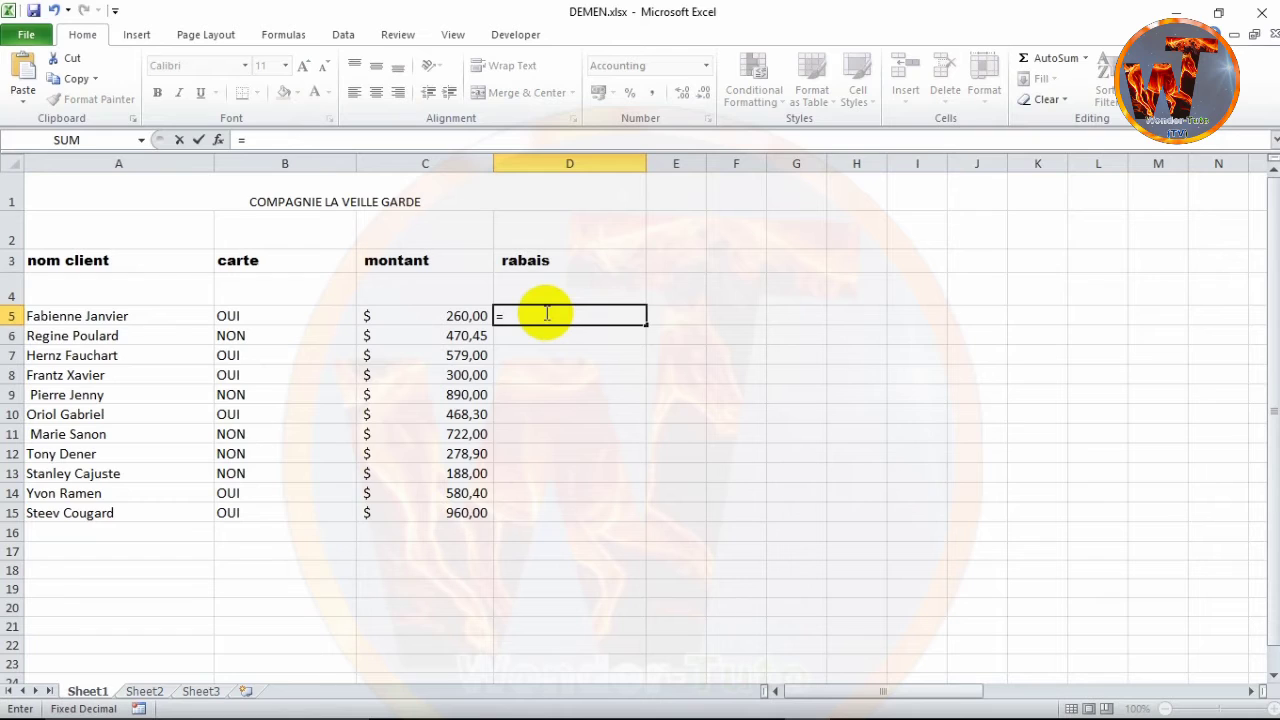
text(if)
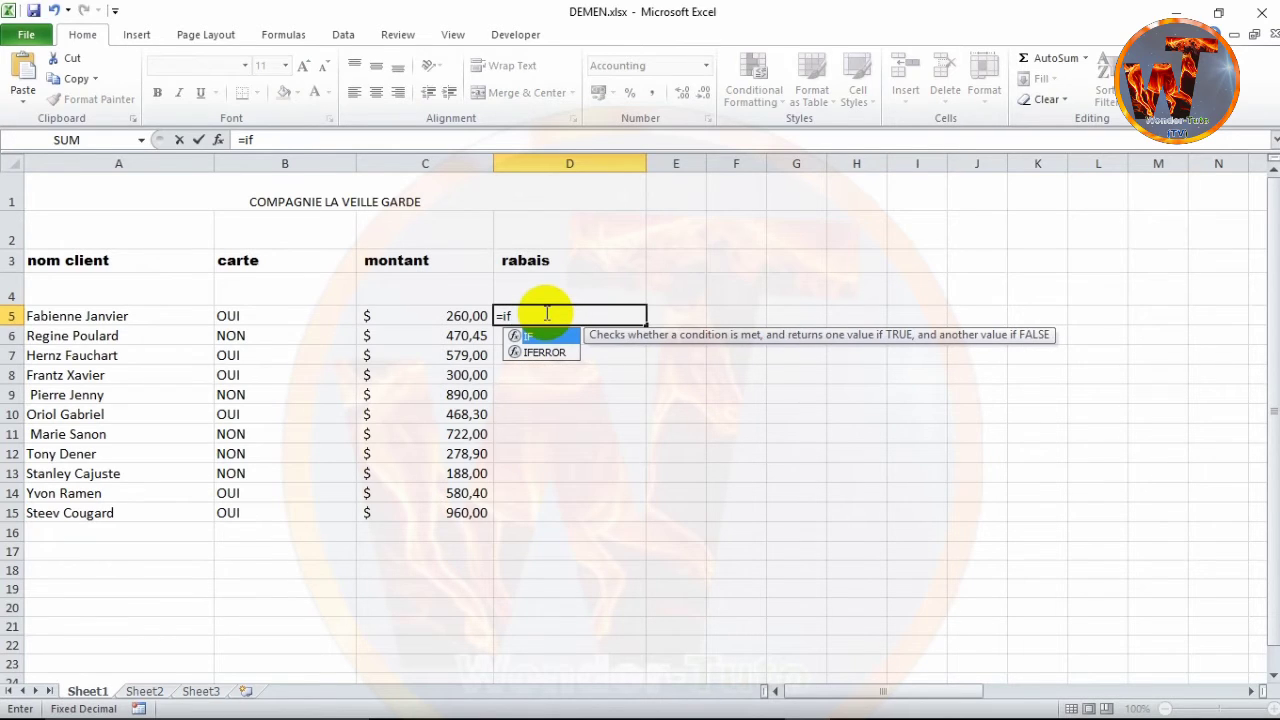
text(()
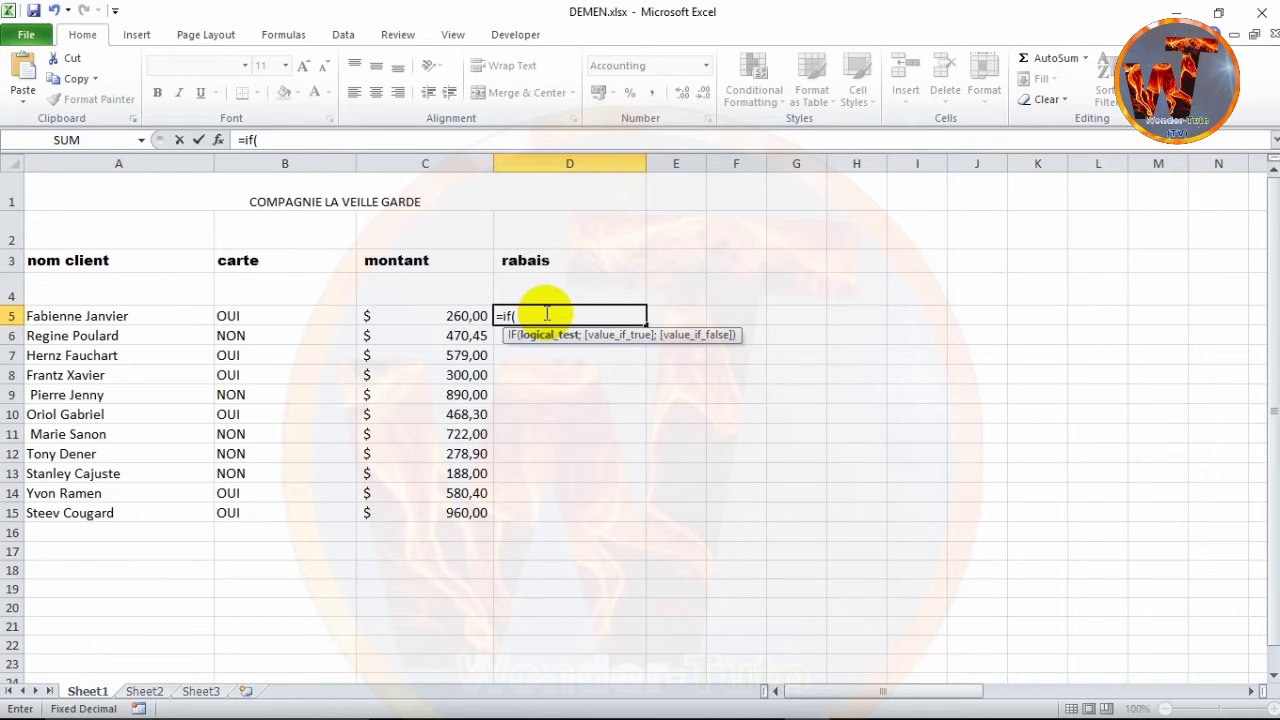
text(an)
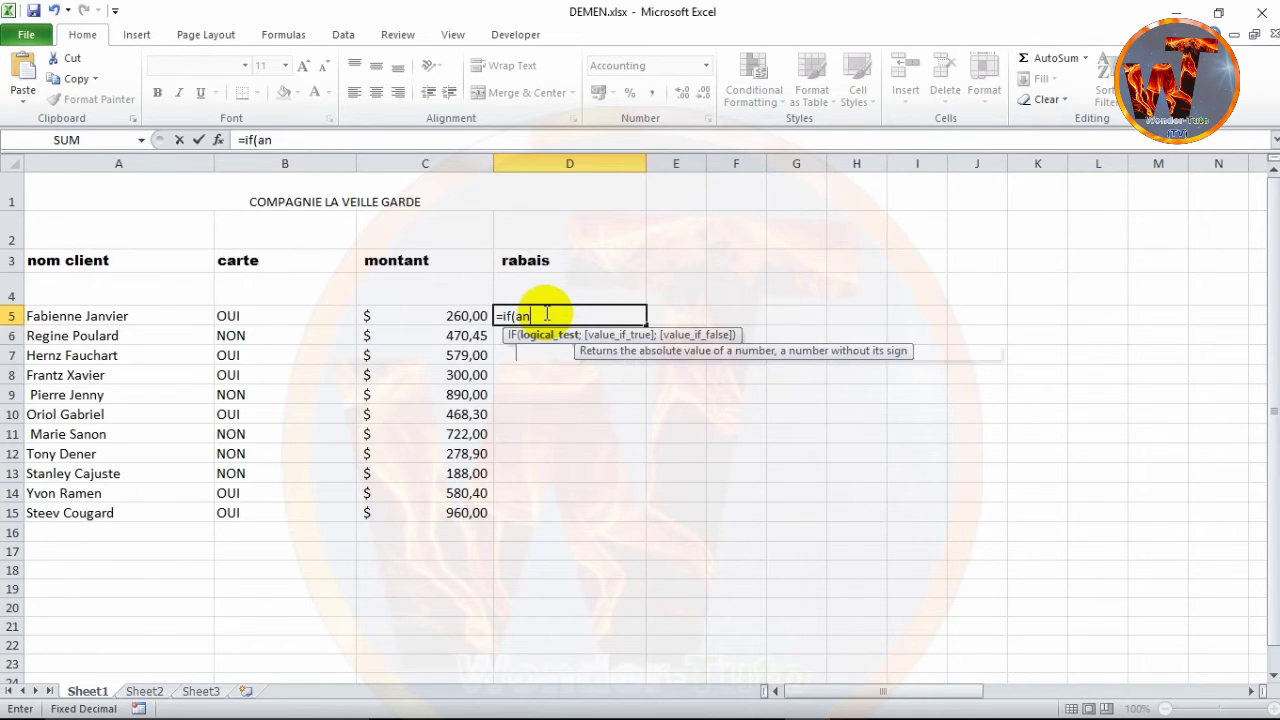
text(d()
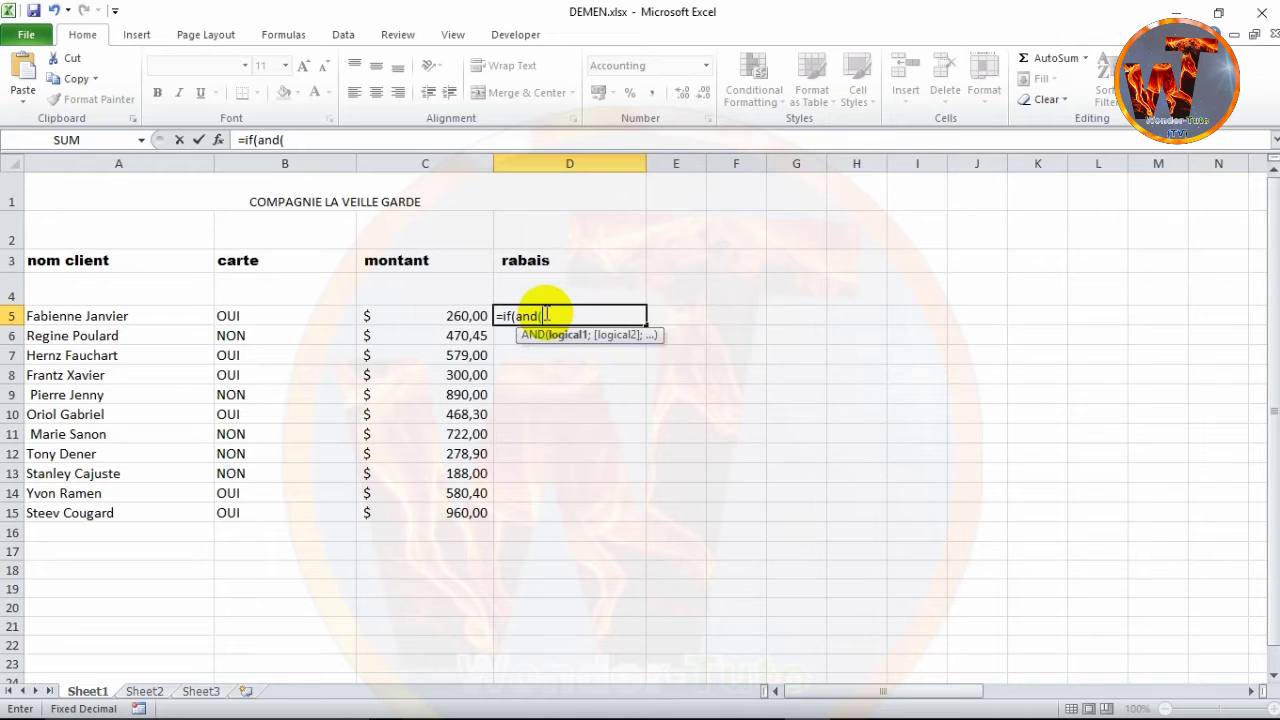
click(238, 316)
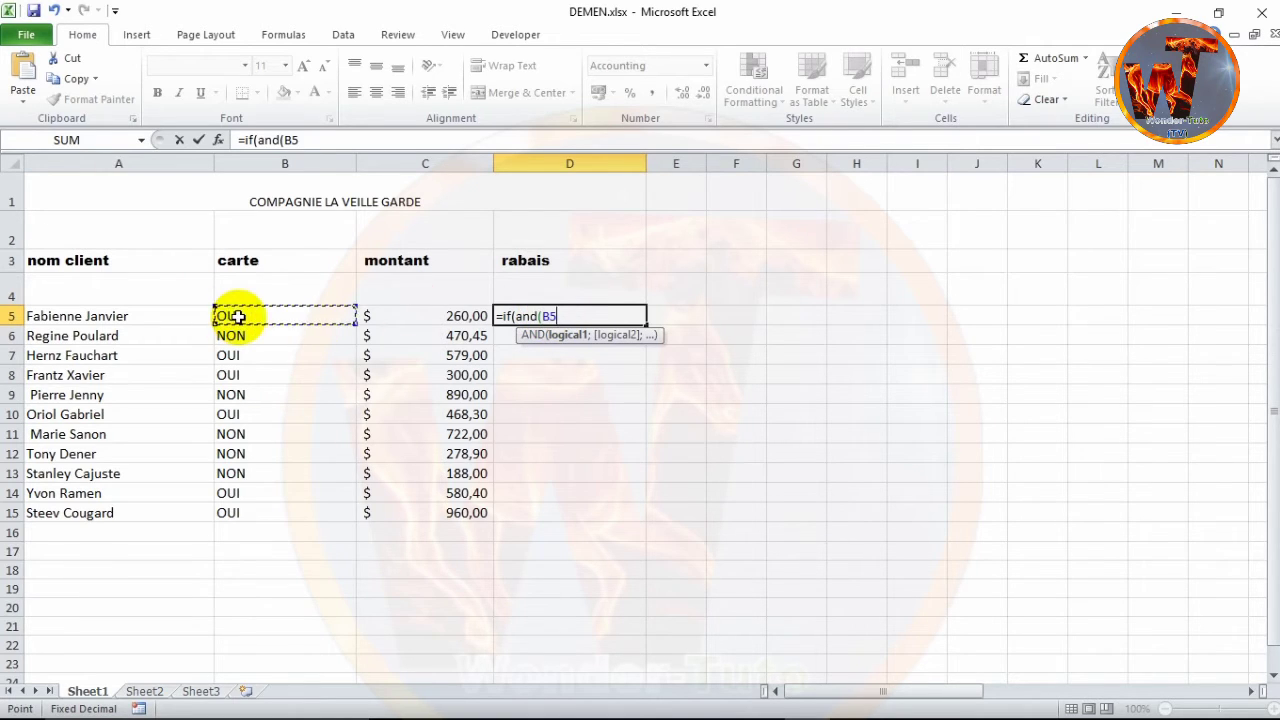
text(=)
text("oui)
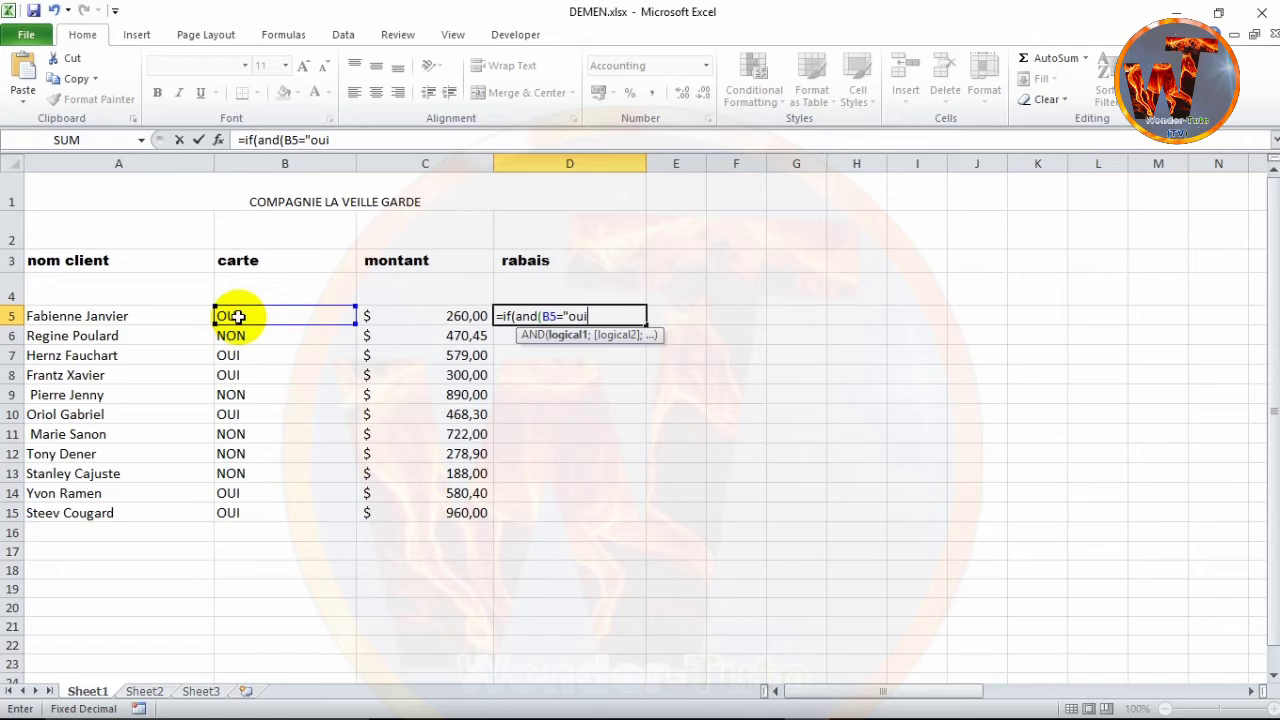
key(BackSpace)
key(BackSpace)
key(BackSpace)
text(o)
key(BackSpace)
text(OUI)
text(")
text(;)
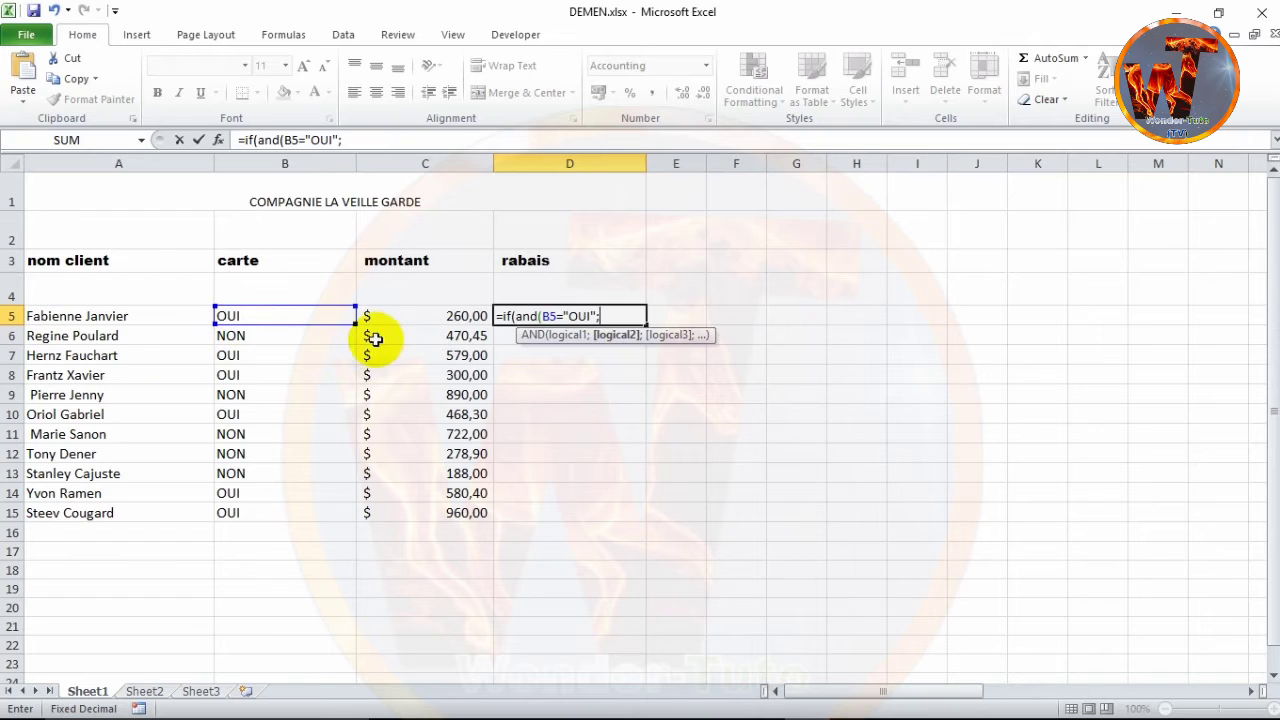
click(408, 324)
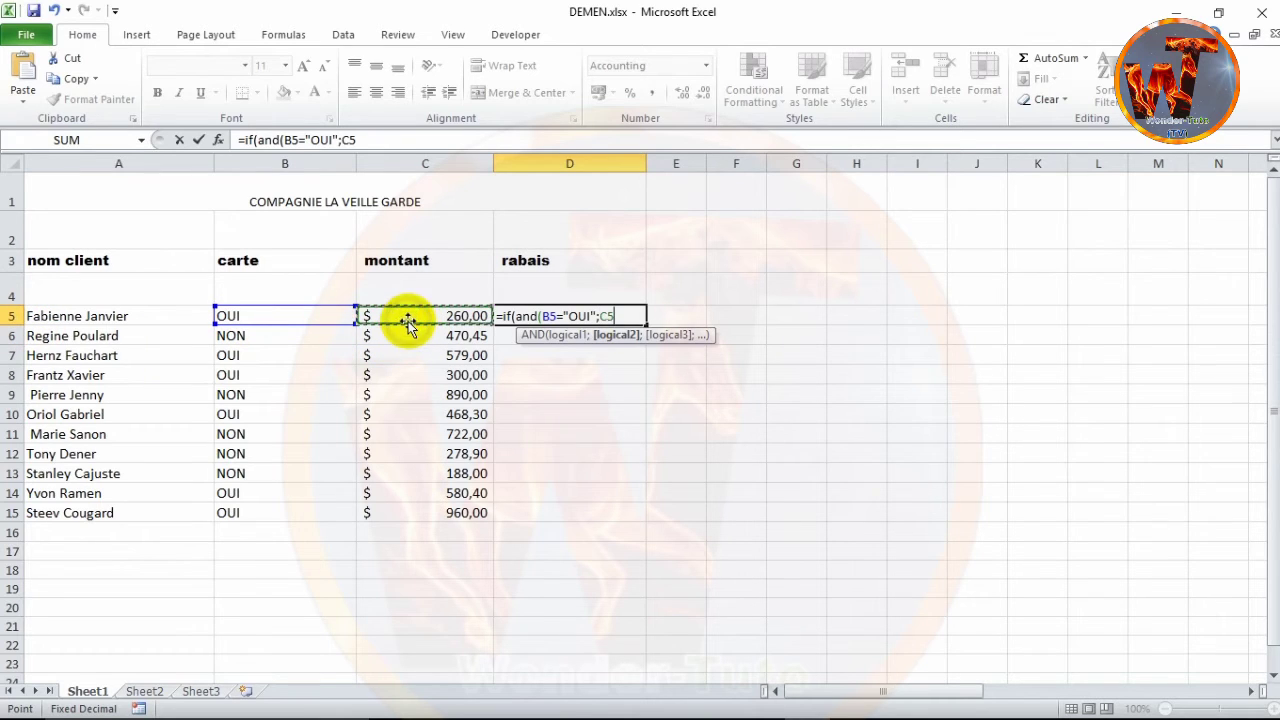
text(>)
text(300)
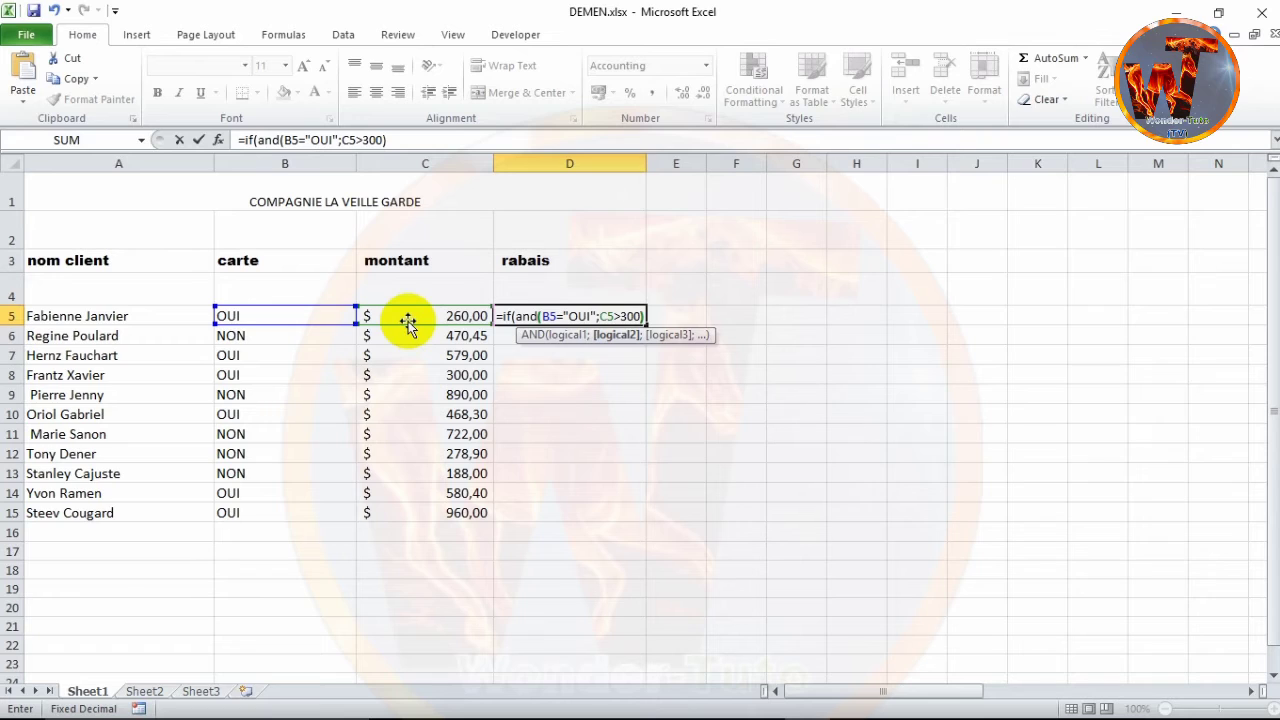
text(;)
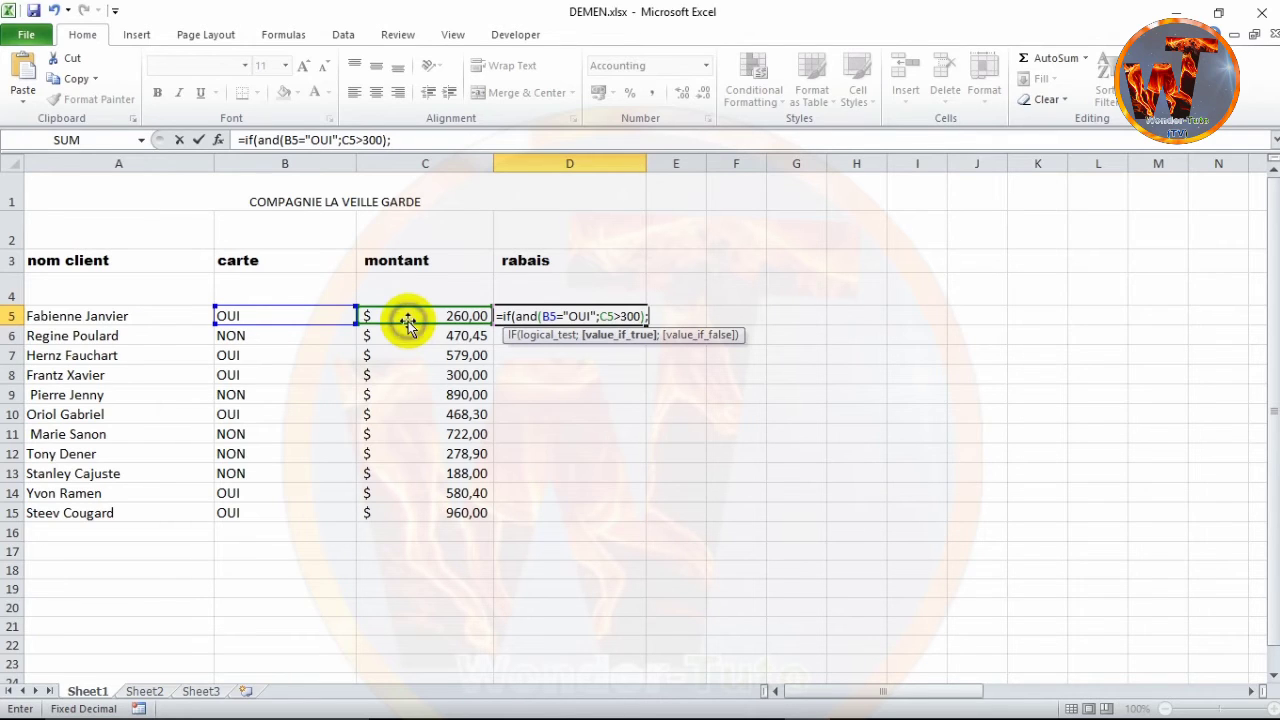
Step: Return C5*25% when both conditions hold and open a nested IF for other cases
click(424, 313)
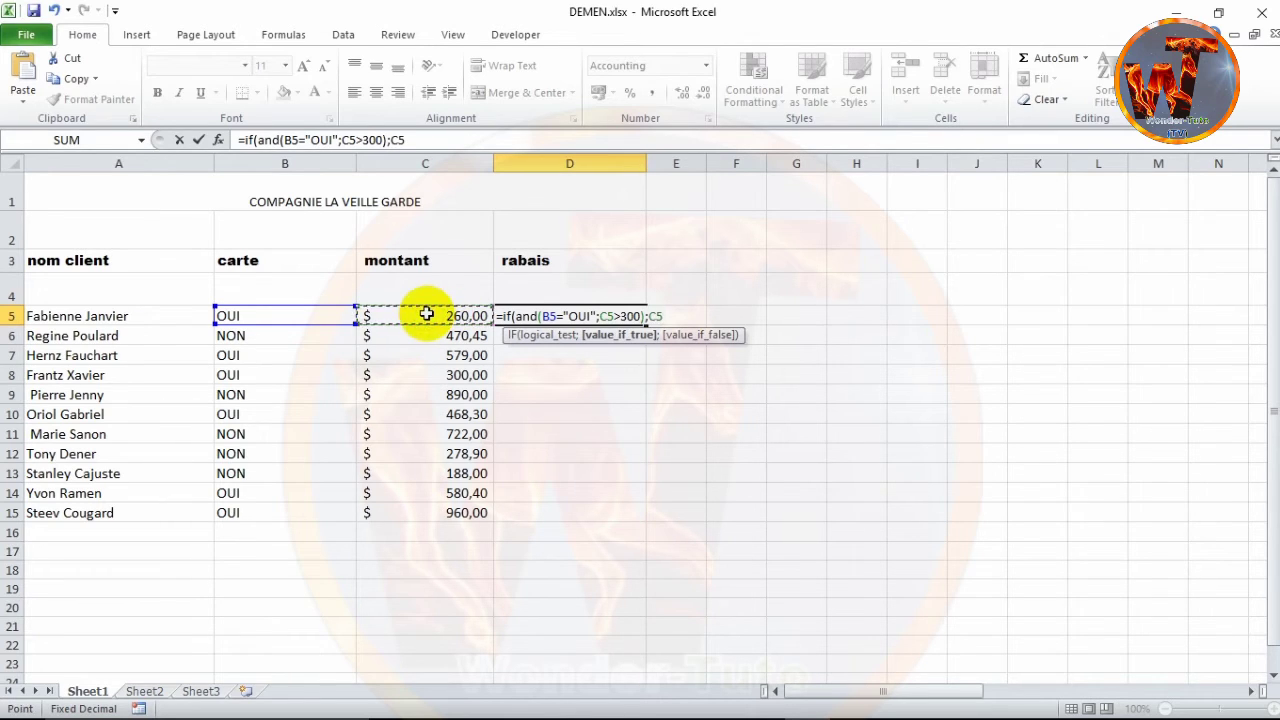
text(*)
text(25)
text(%)
text(;)
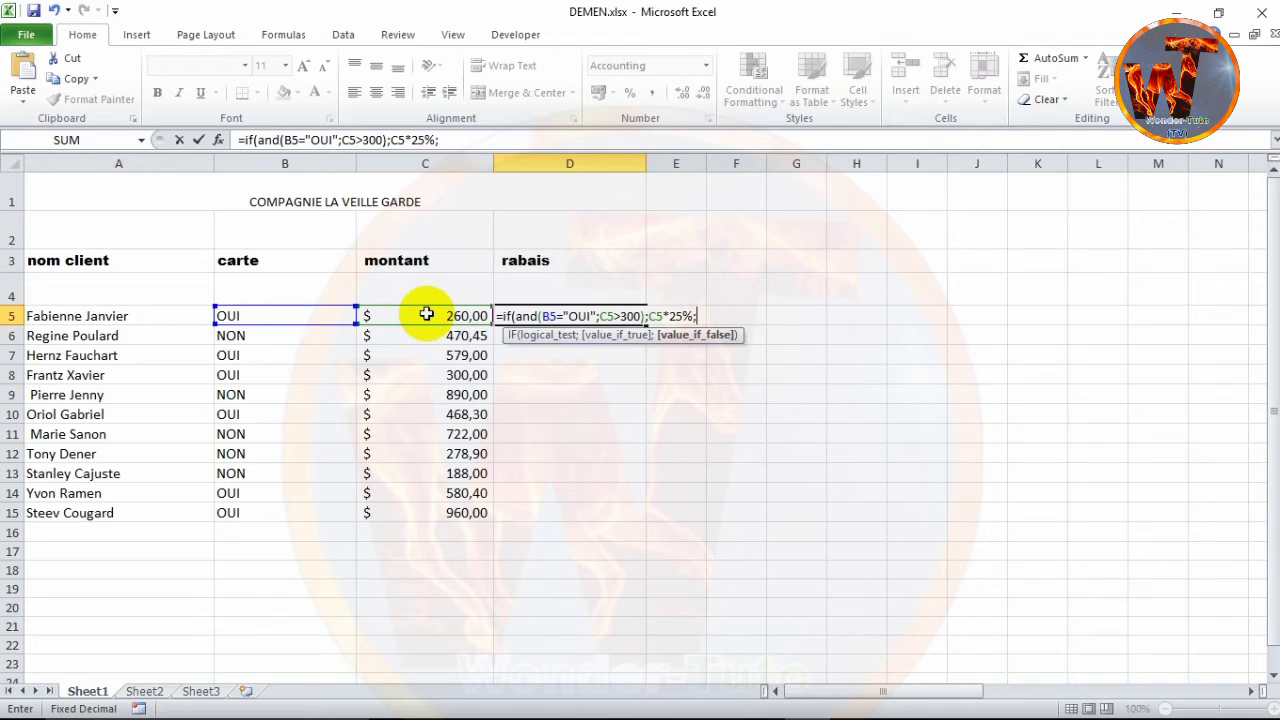
text(IF)
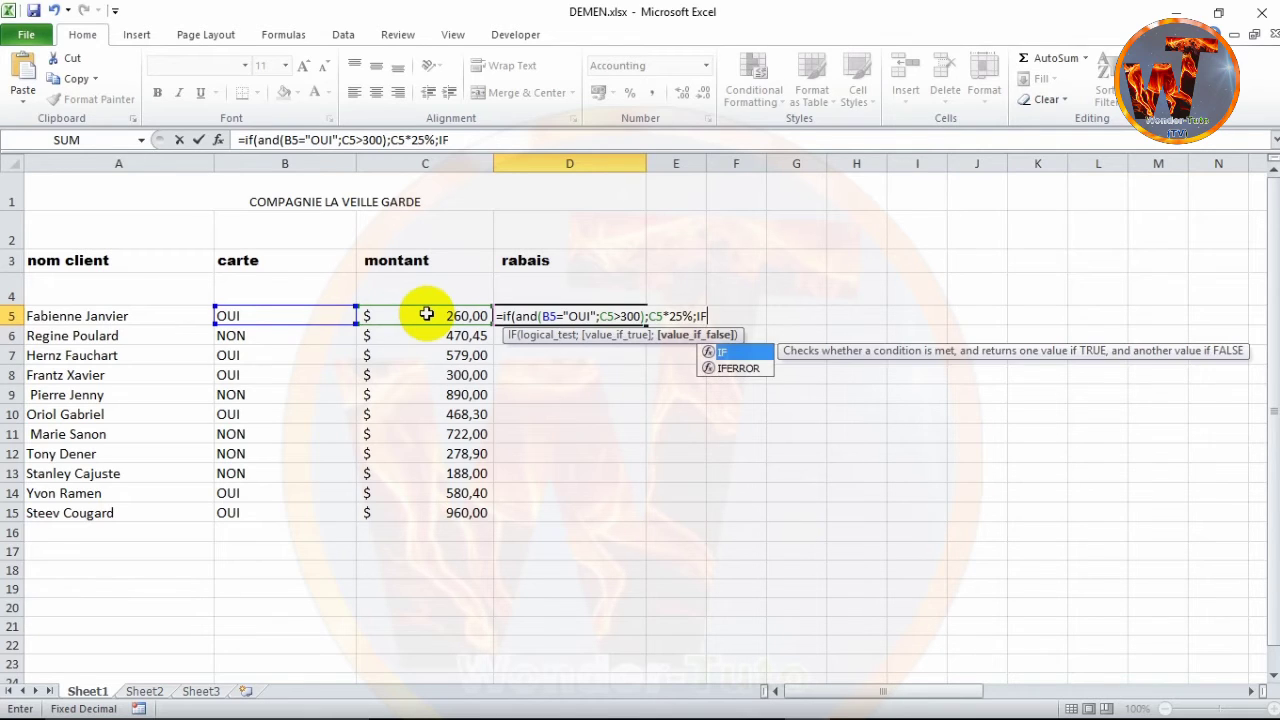
text(()
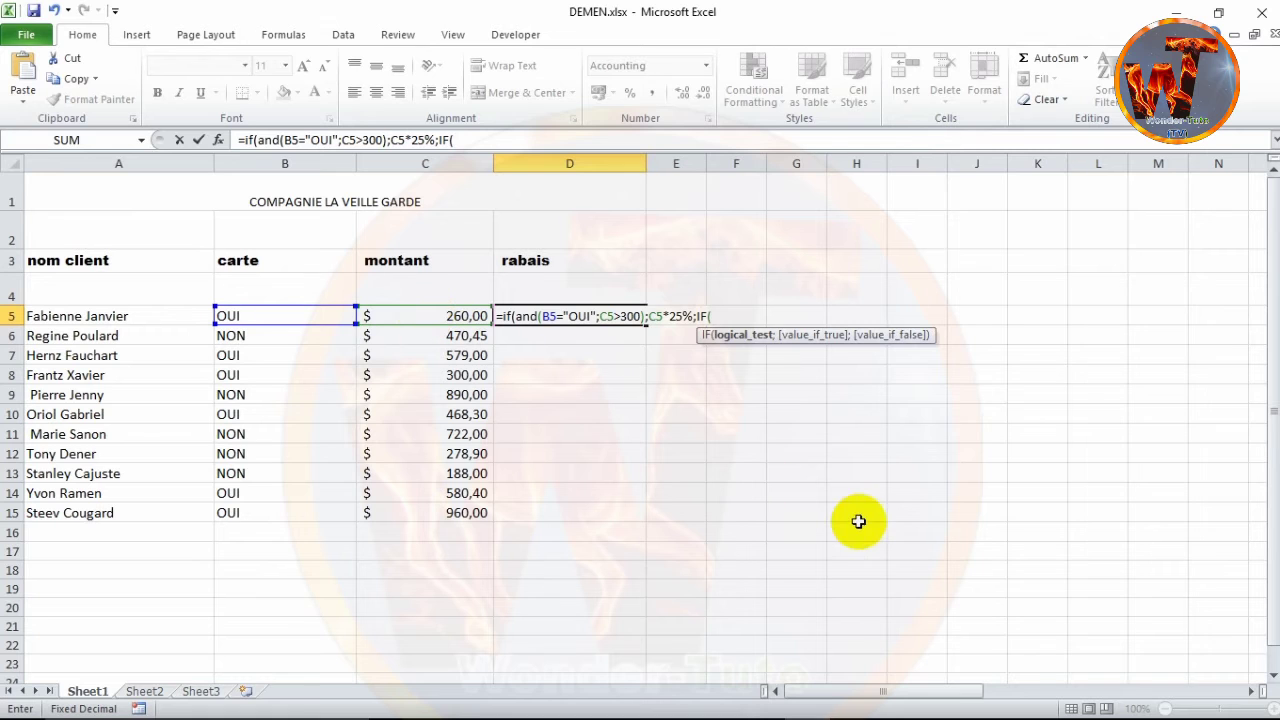
mouse_move(805, 714)
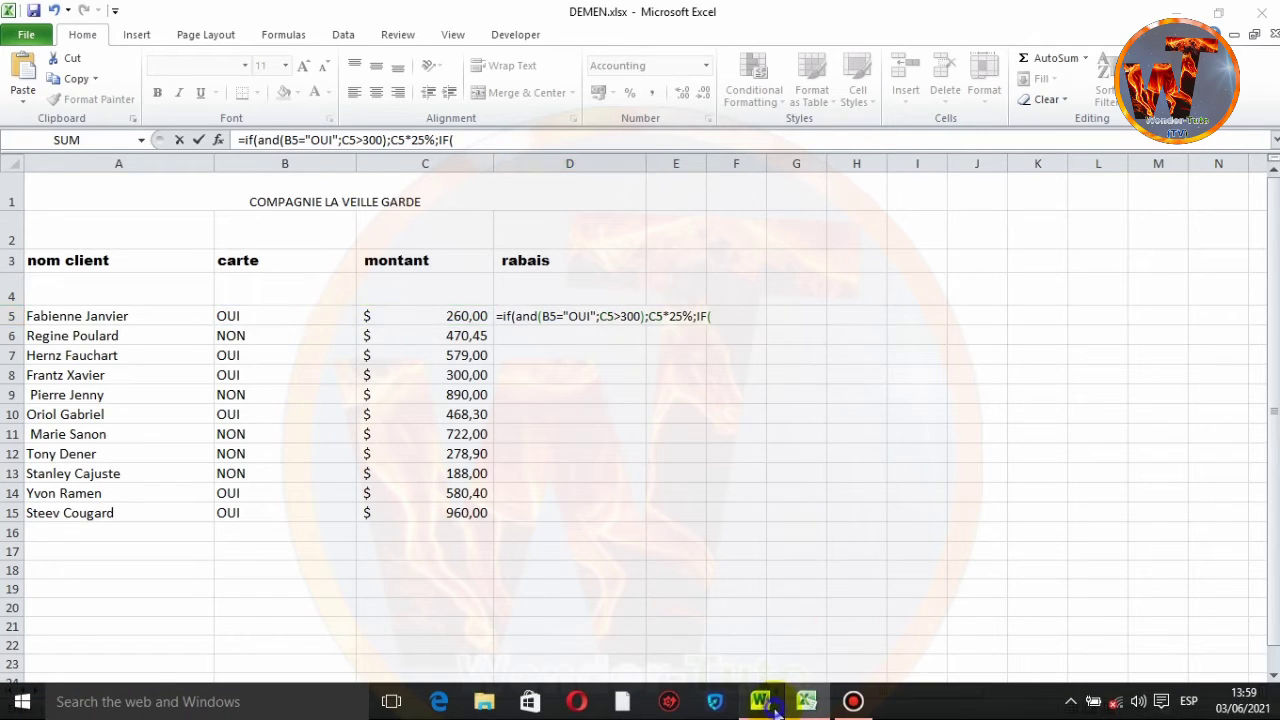
click(768, 702)
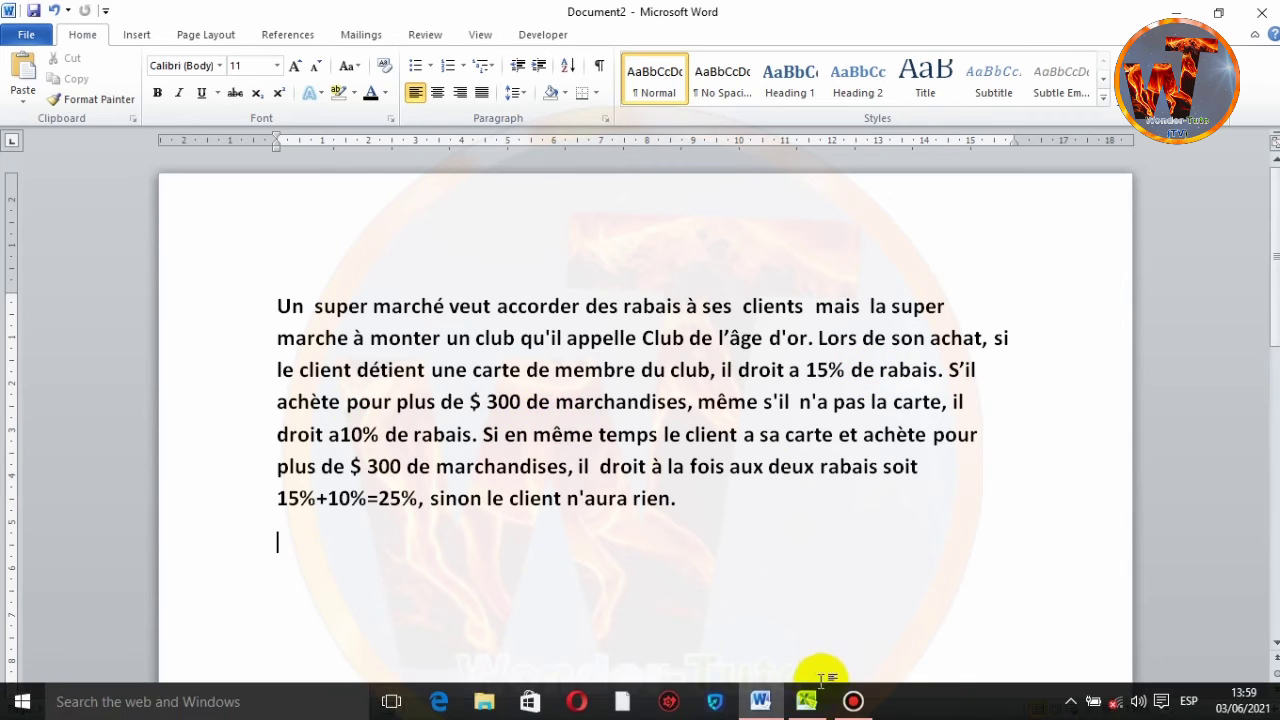
click(806, 702)
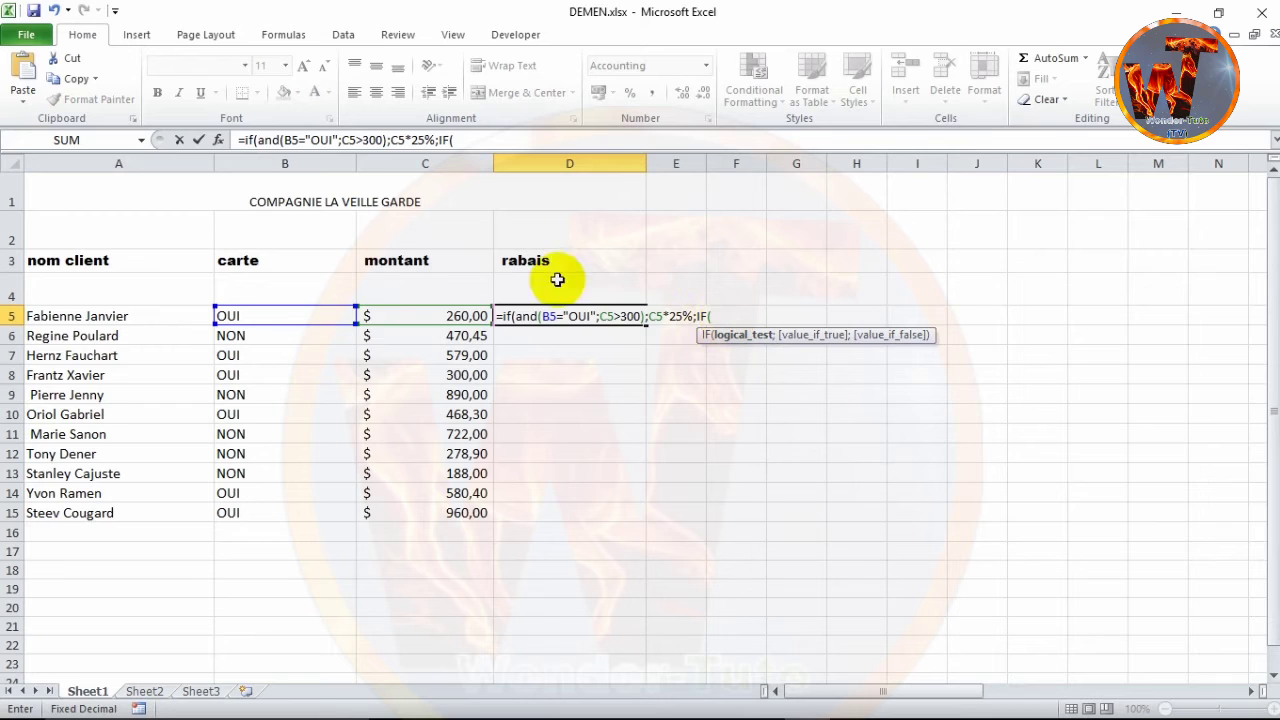
Step: Make the nested IF test AND(C5>300;B5="NON") as the second condition
click(440, 315)
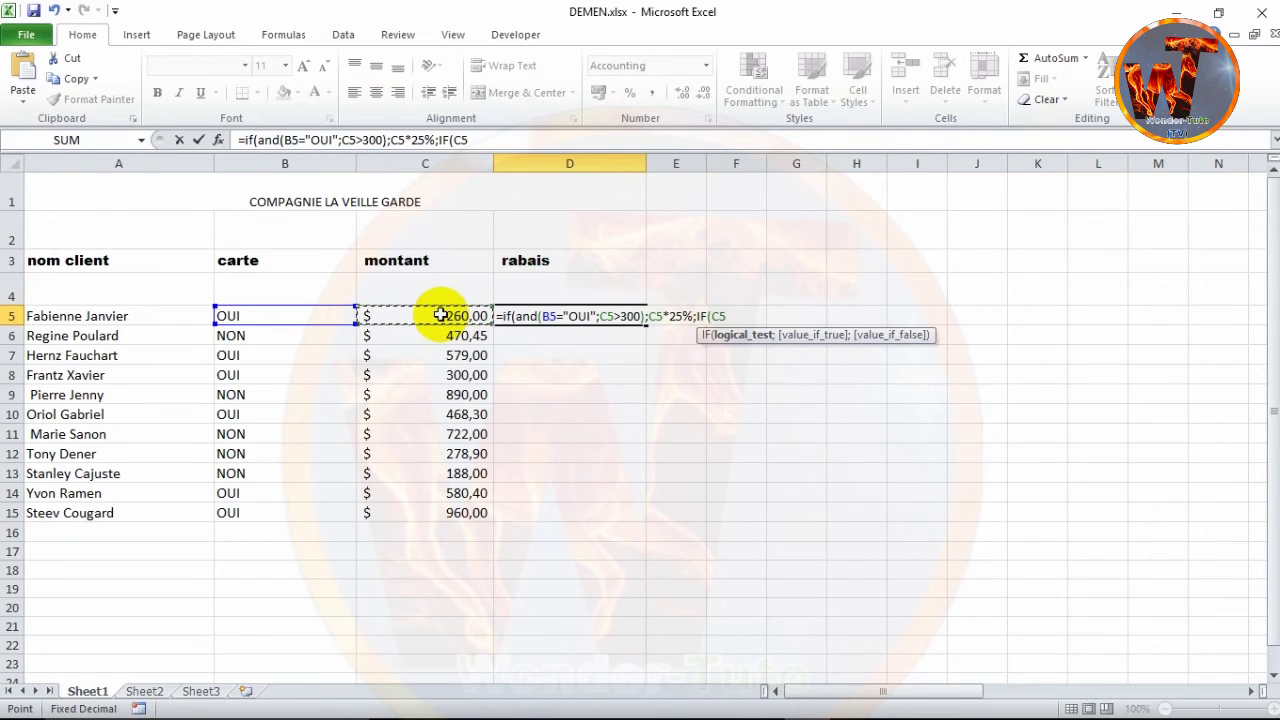
text(>)
text(300)
key(BackSpace)
key(BackSpace)
key(BackSpace)
key(BackSpace)
key(BackSpace)
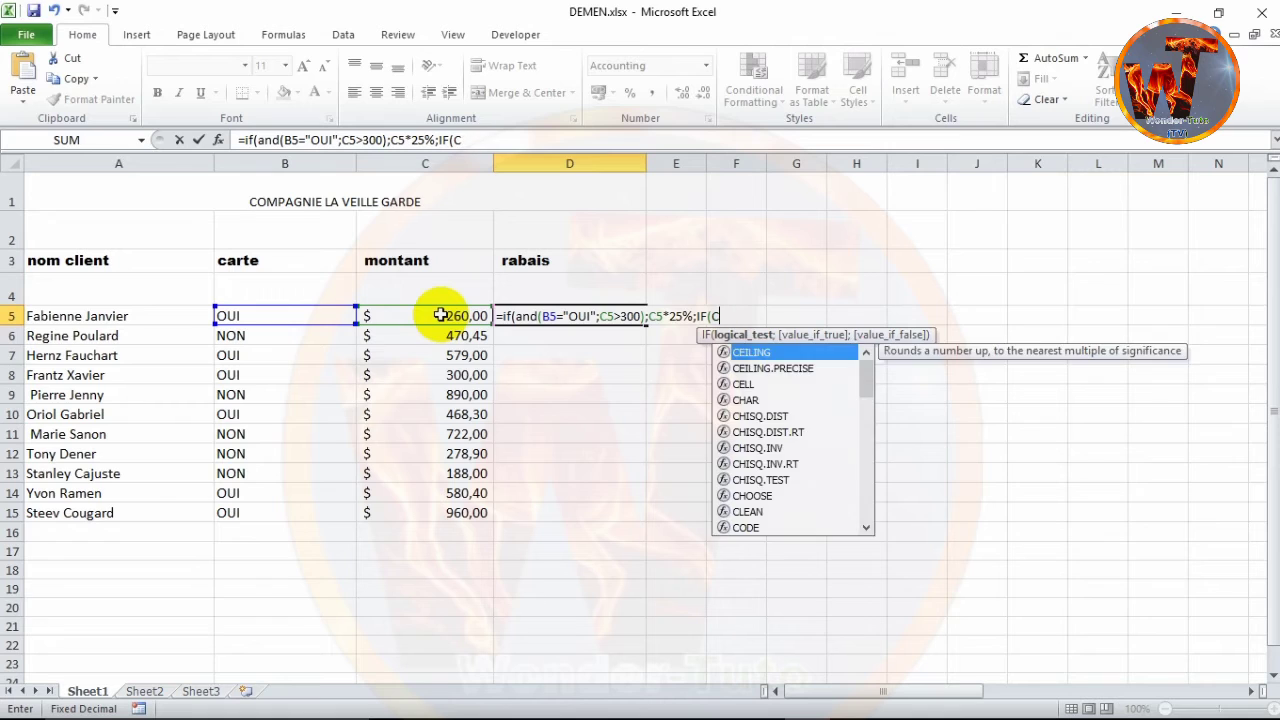
key(BackSpace)
text(AND)
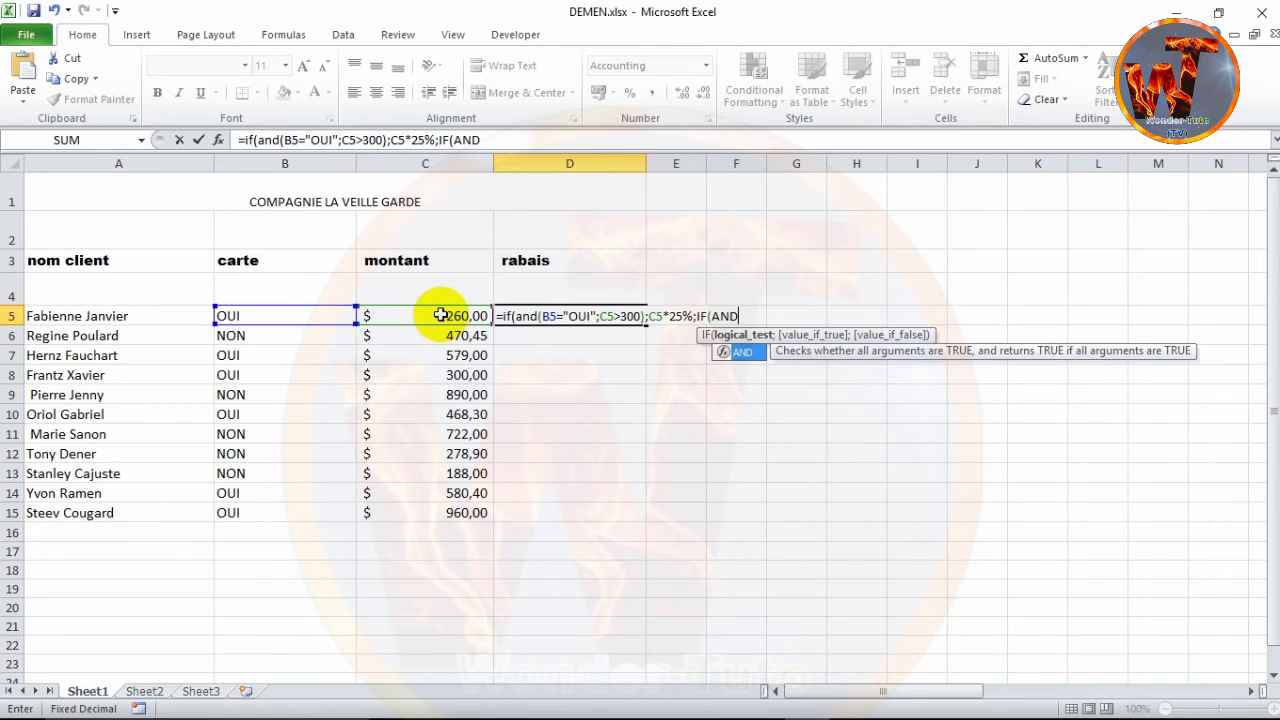
text(()
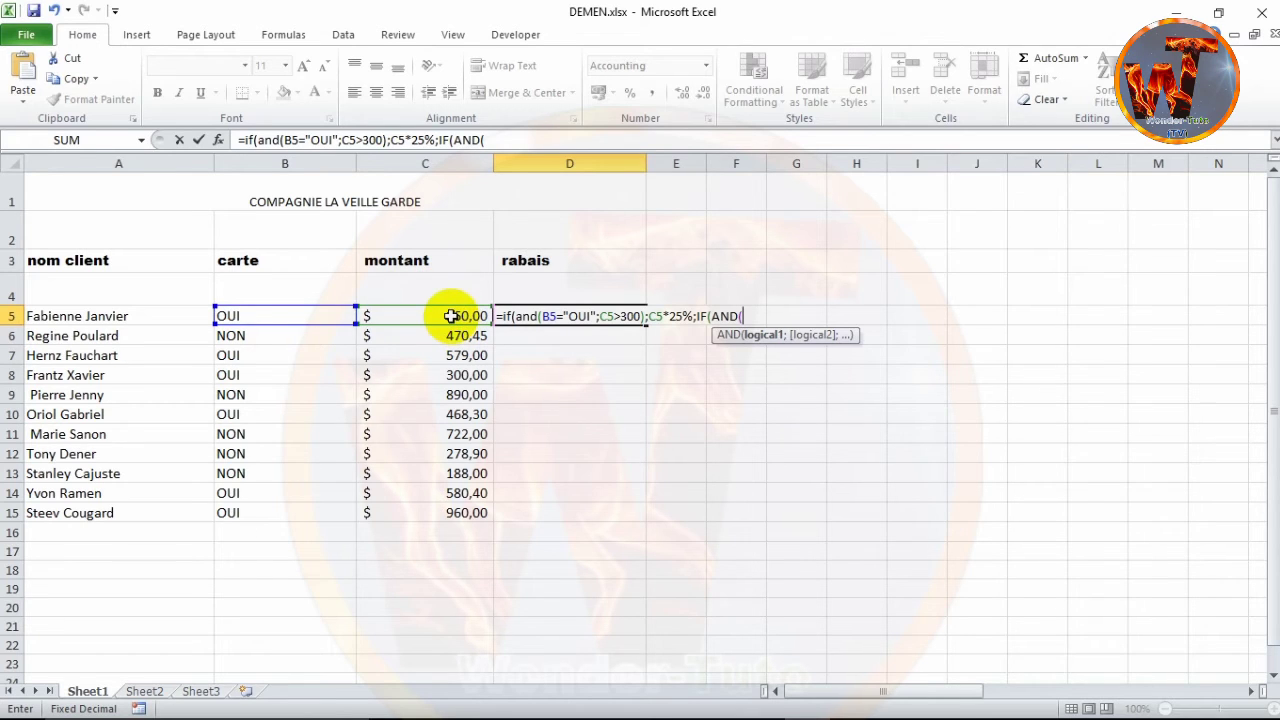
click(452, 316)
text(>30)
text(0)
text(;)
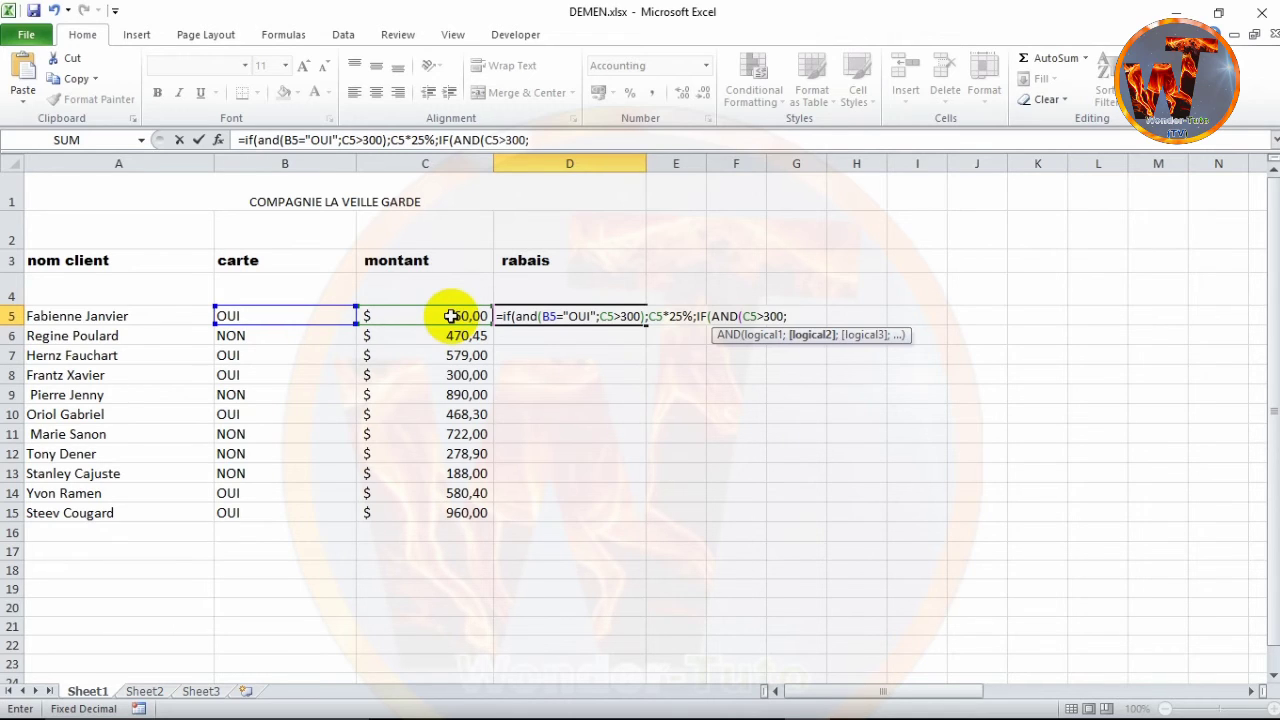
click(273, 318)
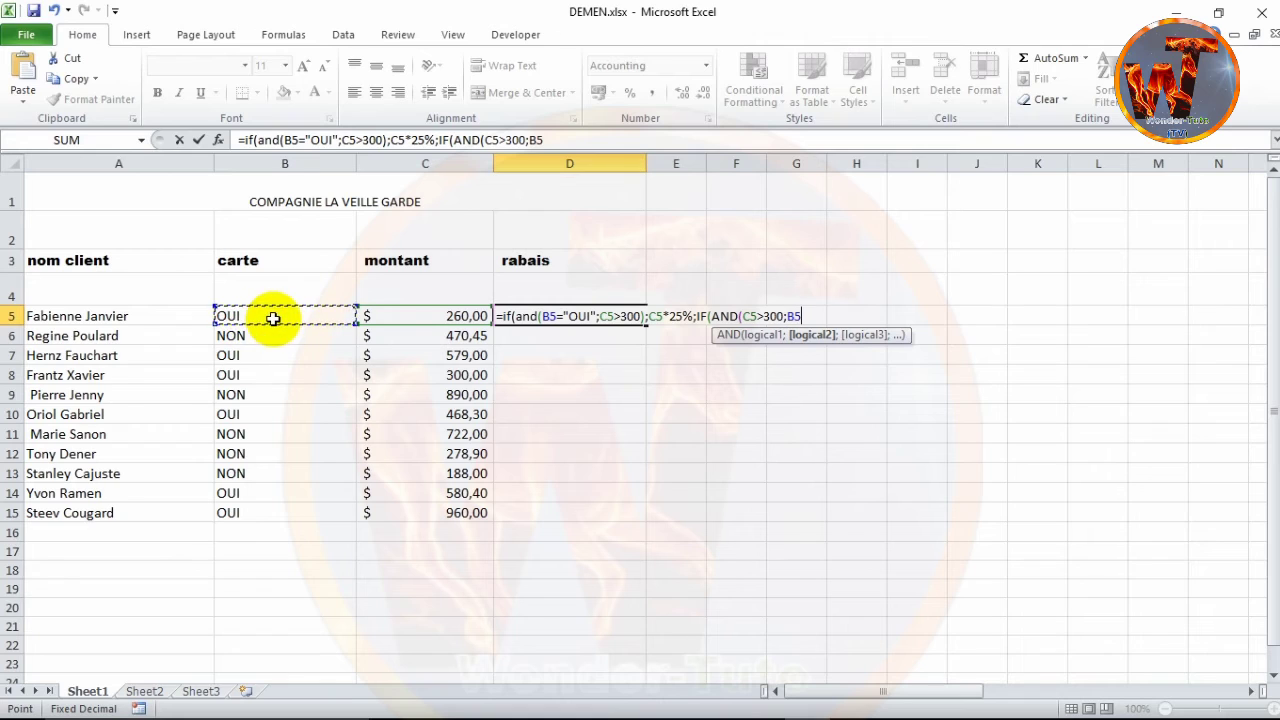
text(=)
text("NO)
text(N)
text("))
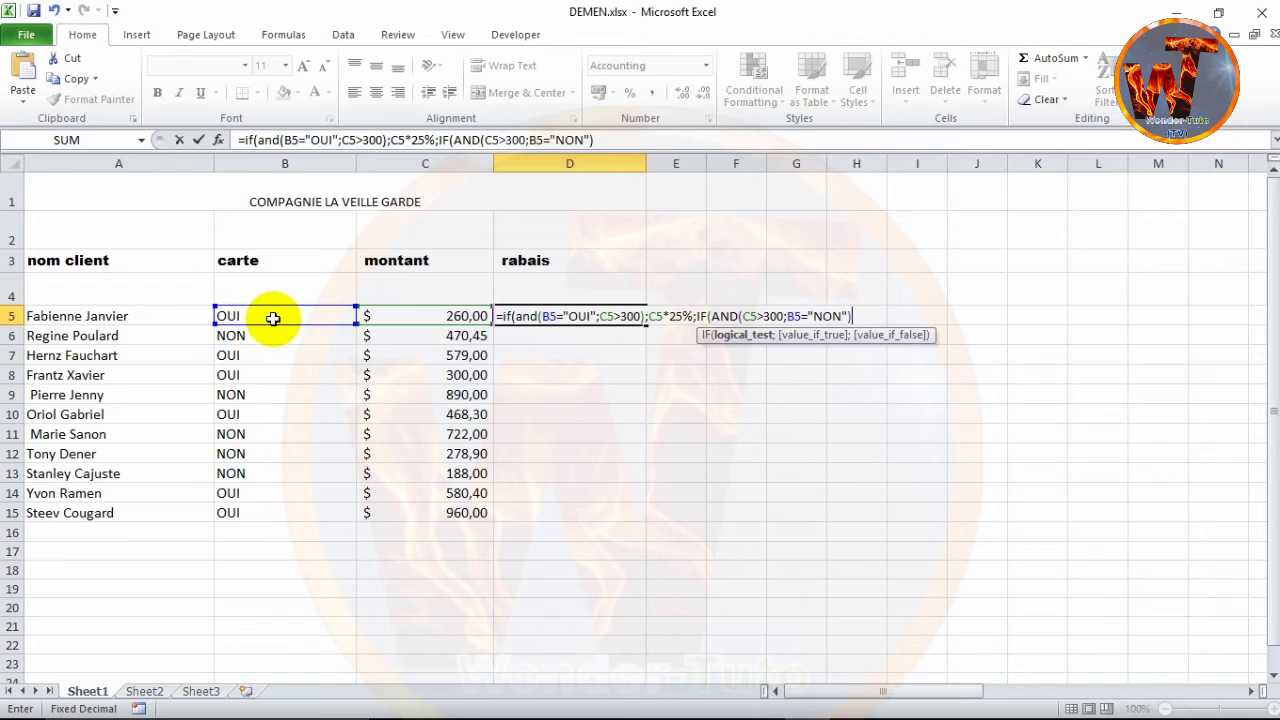
text(;)
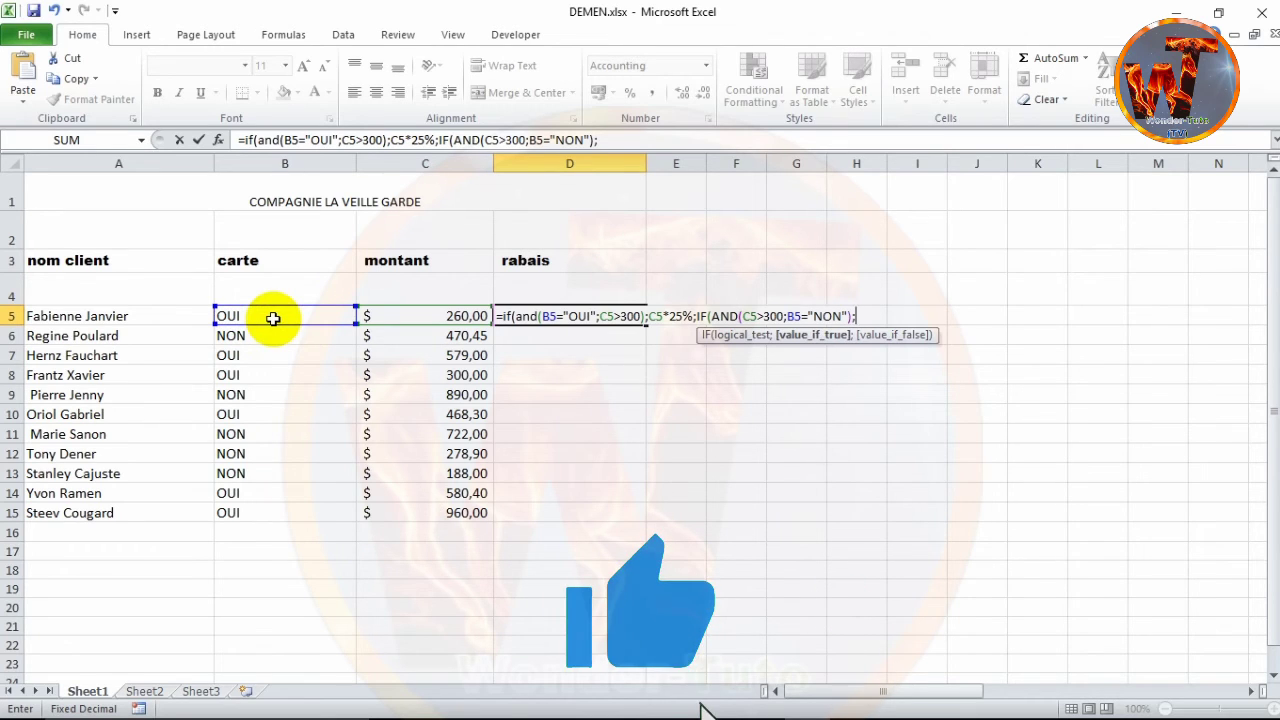
Step: Return C5*10% for non-members over 300 and open a third nested IF
click(438, 316)
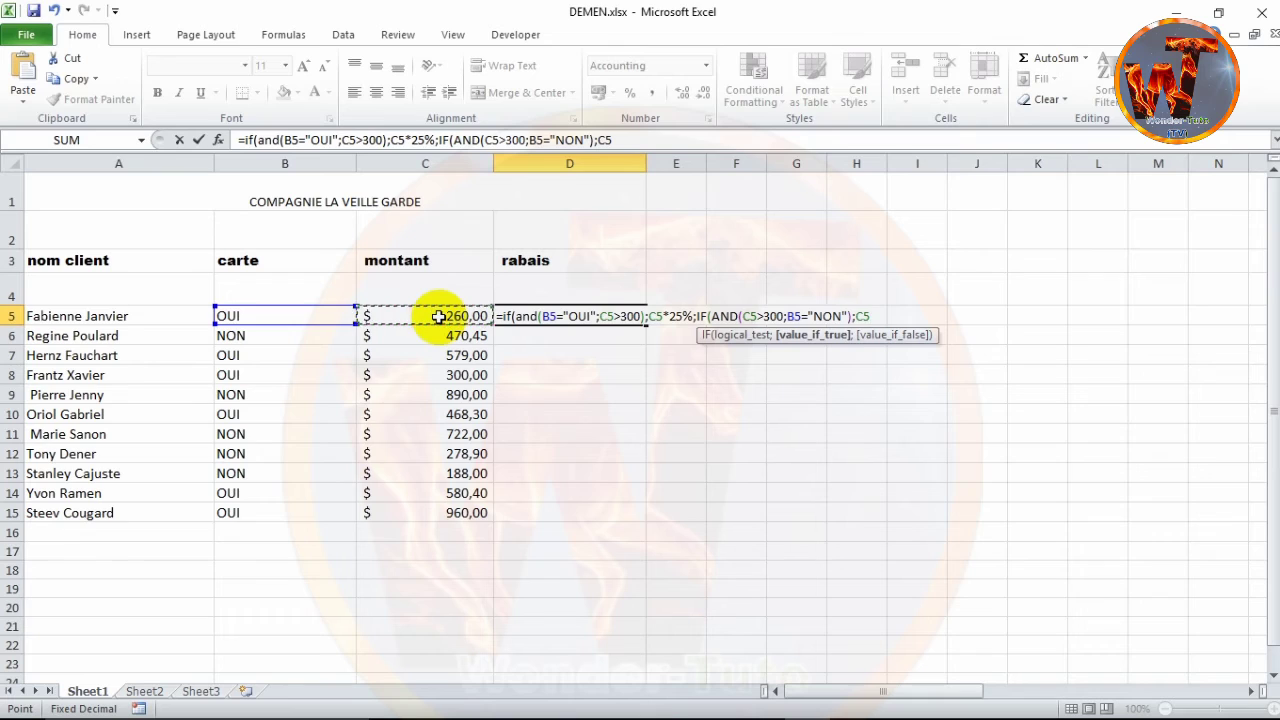
text(*1)
text(0)
text(%)
text(;)
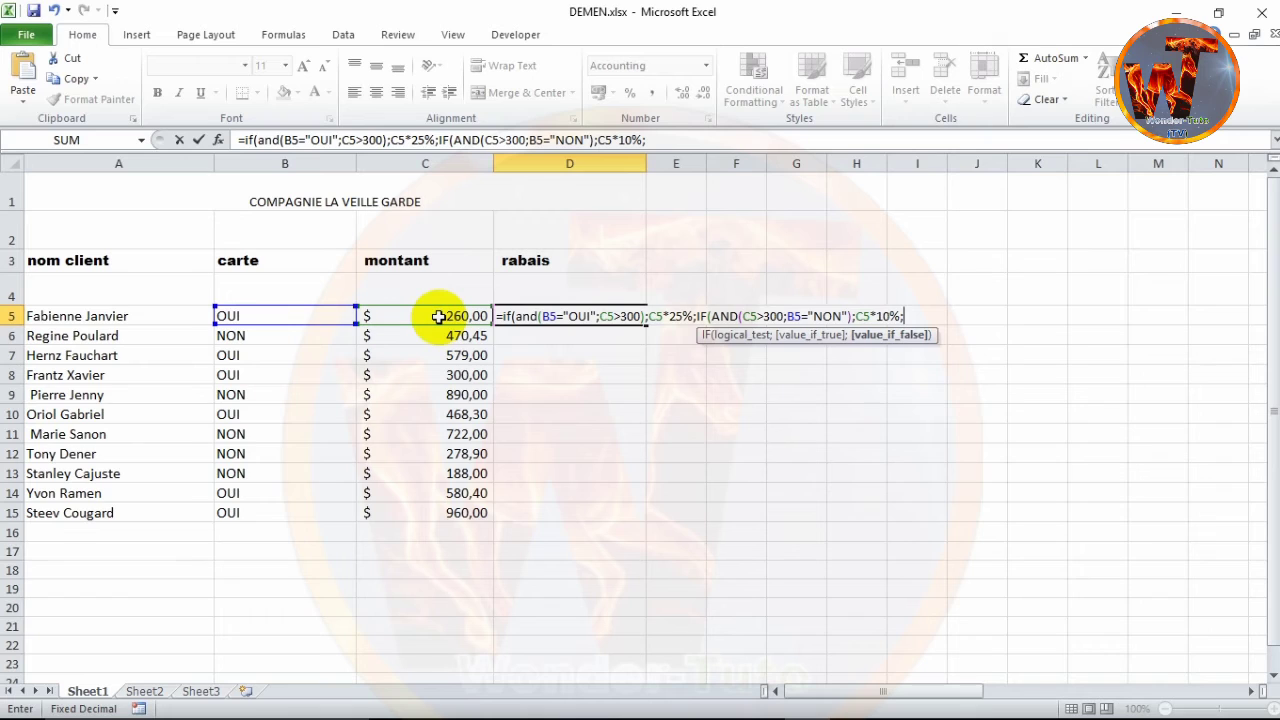
text(IF)
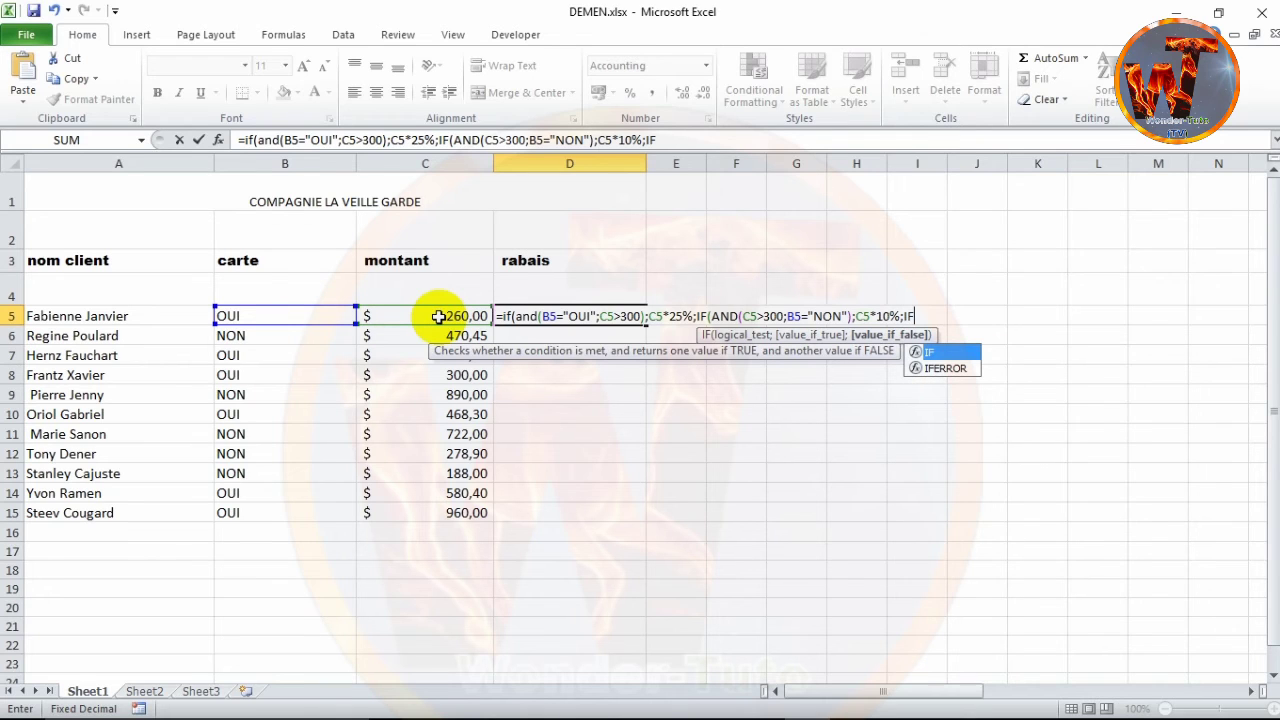
text(()
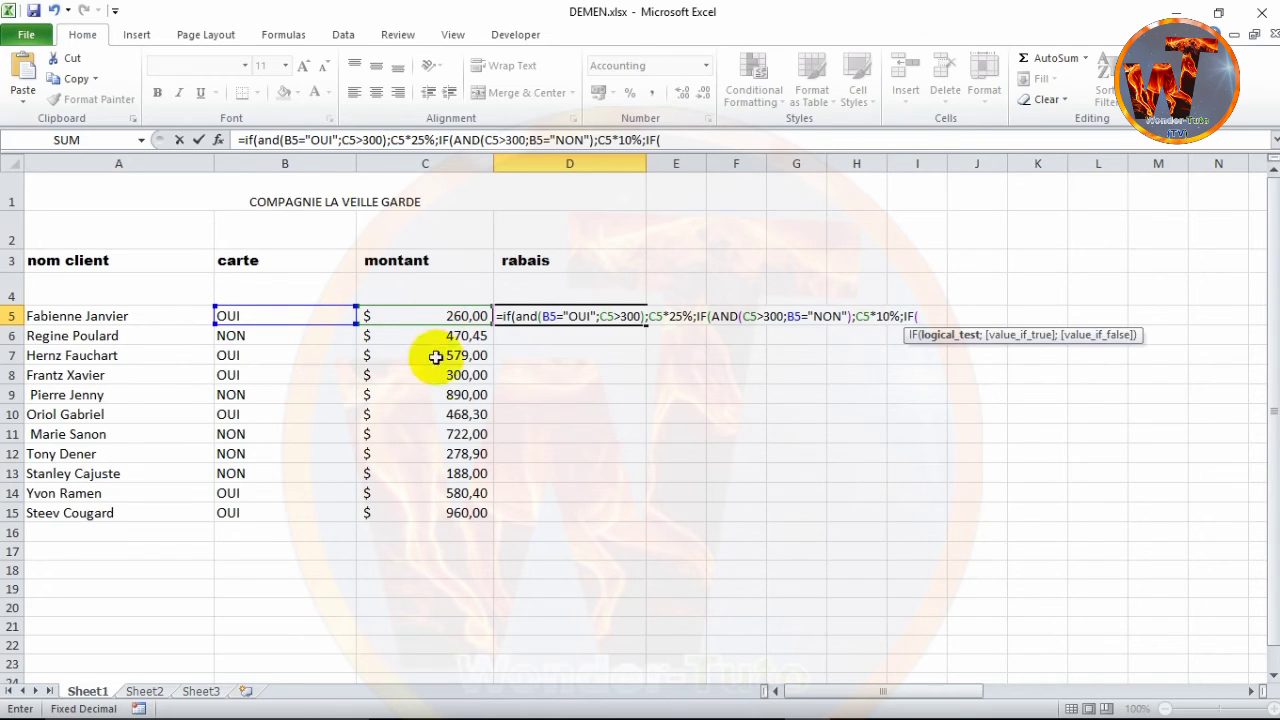
Step: Reread the discount rules in Word, then return to the Excel formula
click(760, 701)
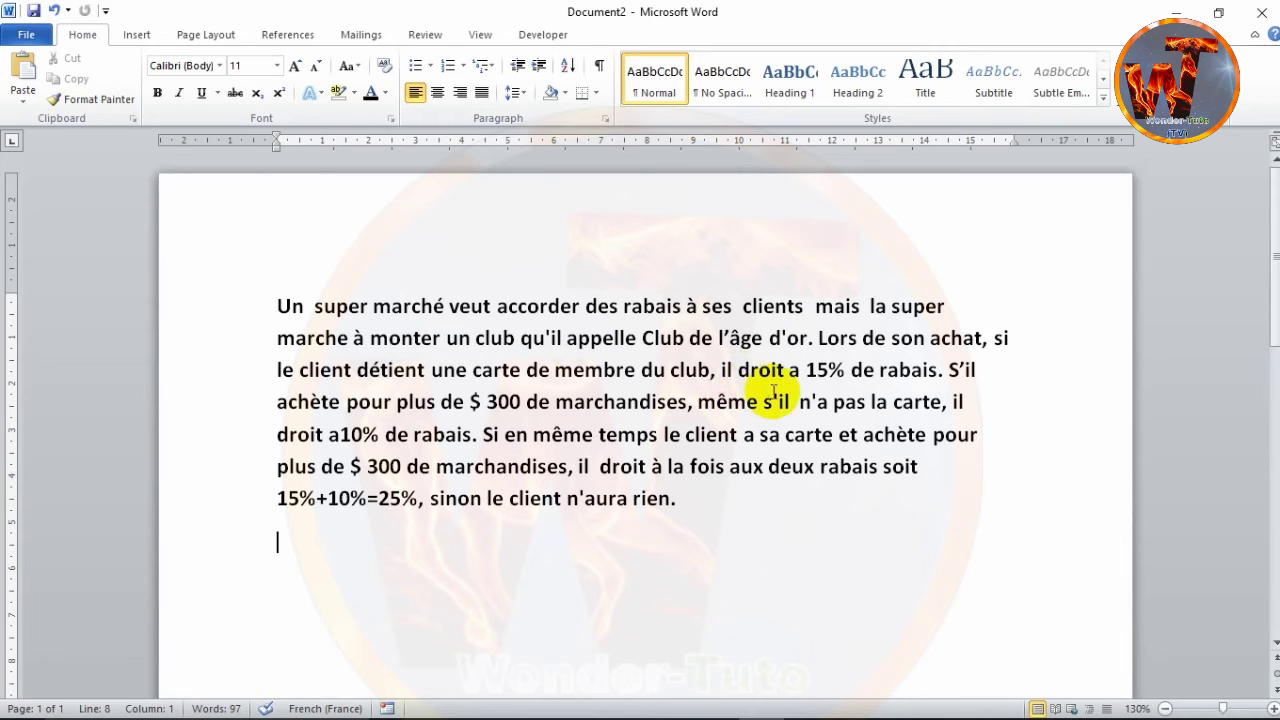
mouse_move(755, 700)
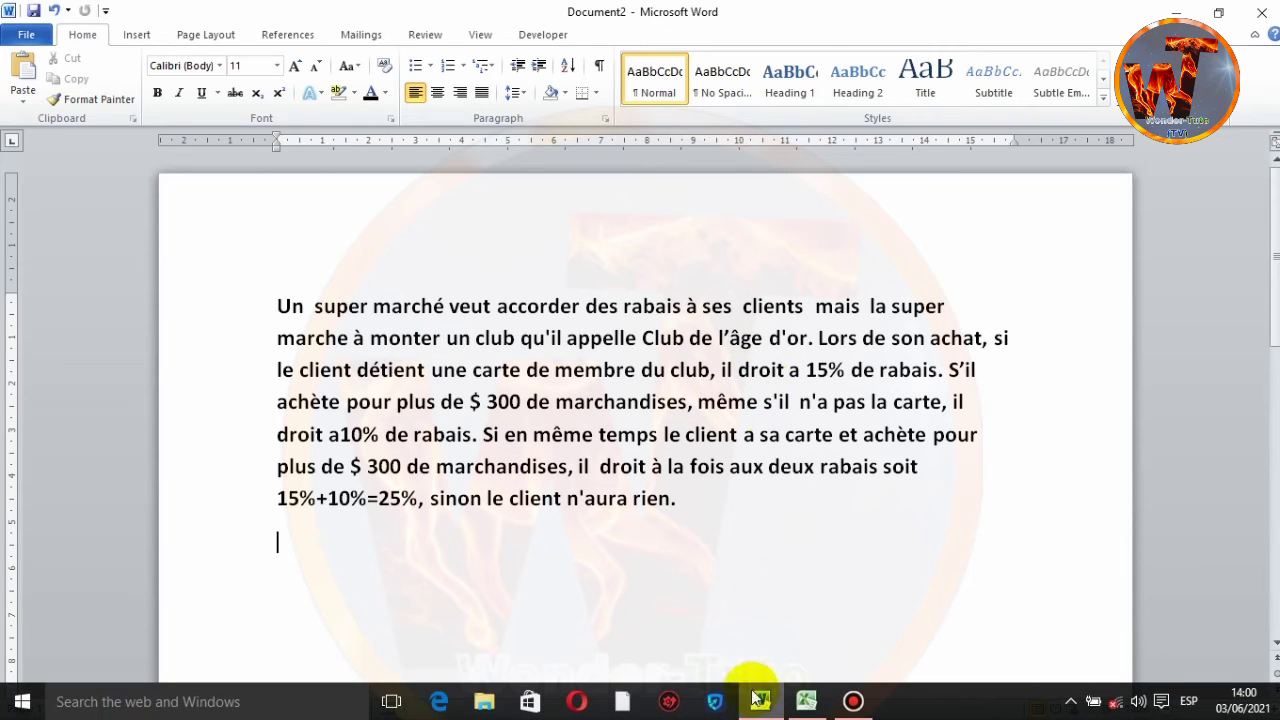
click(808, 698)
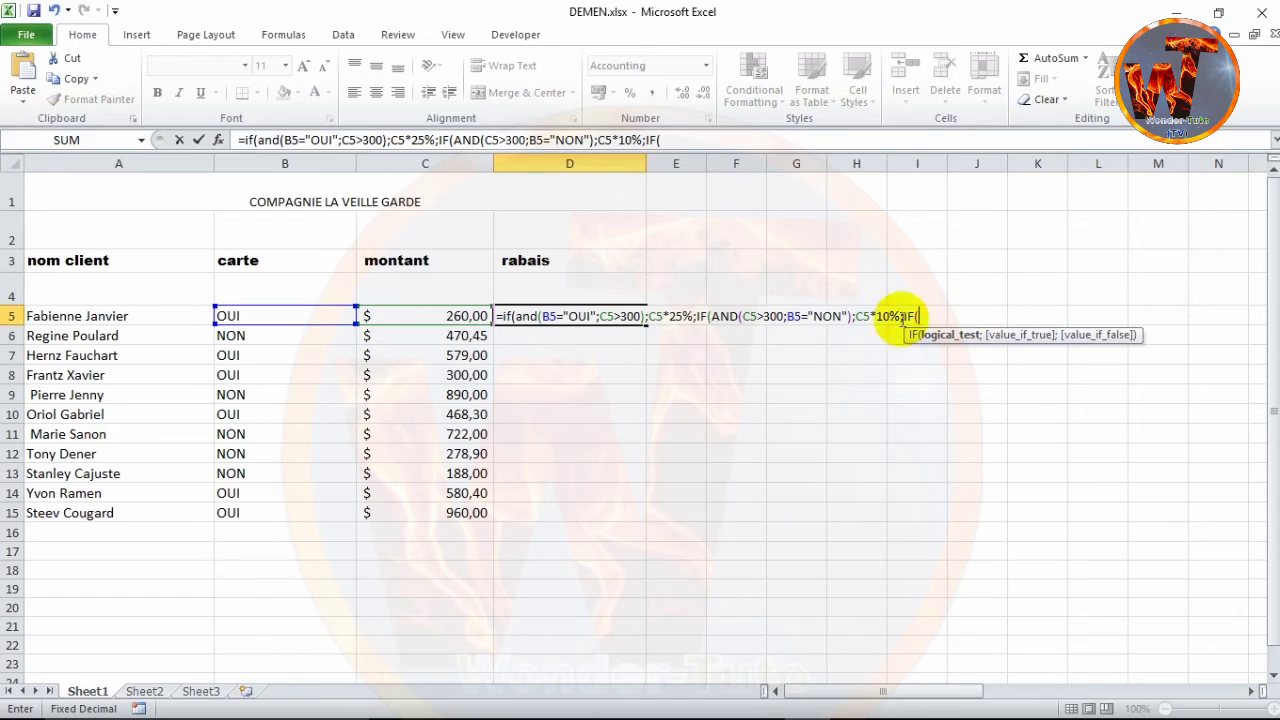
Step: Close D5 with IF(B5="OUI";C5*15%;" ") and commit it, showing a $39,00 rabais
click(287, 316)
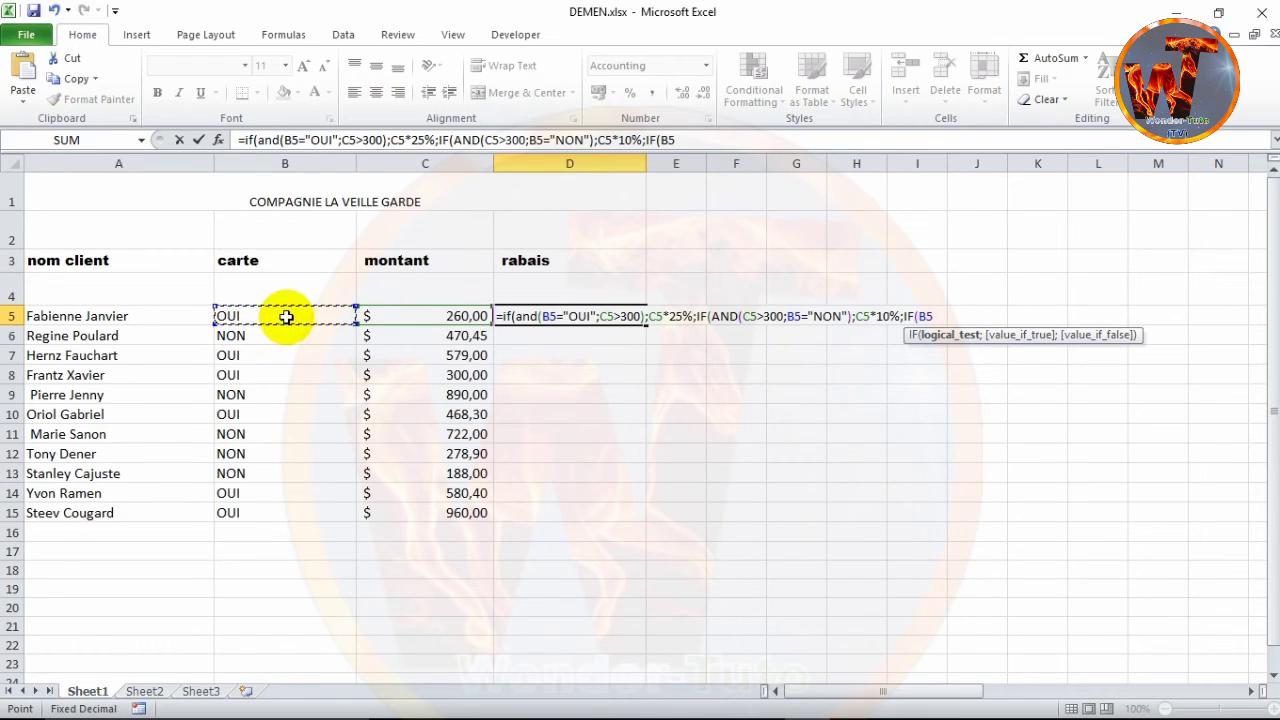
text(=)
text(")
text(OUI)
text(")
text(;)
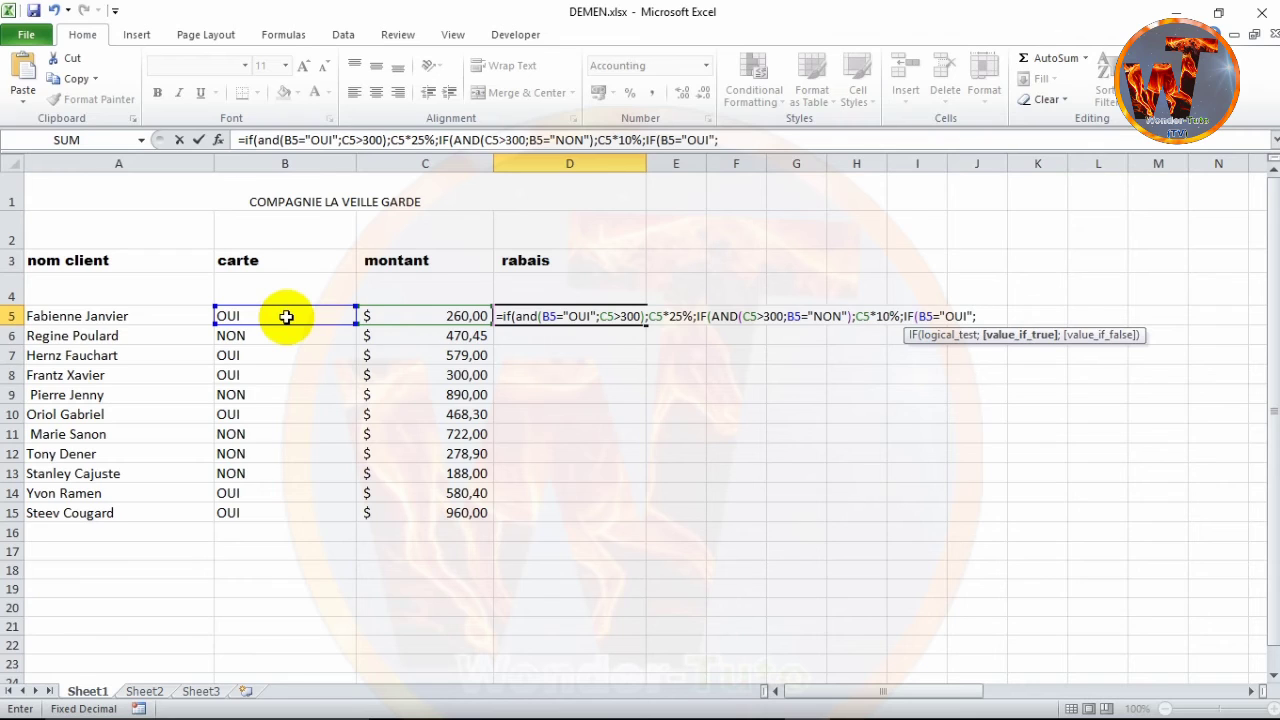
click(404, 316)
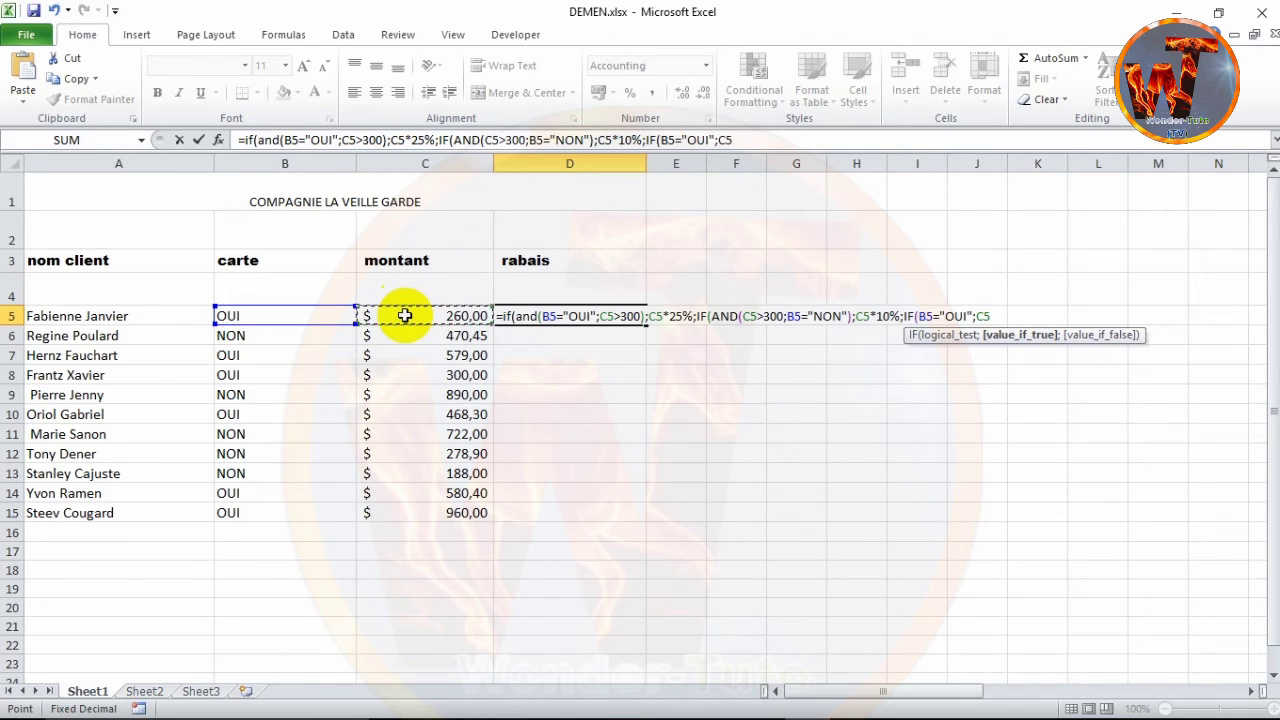
text(*1)
text(5%)
text(;)
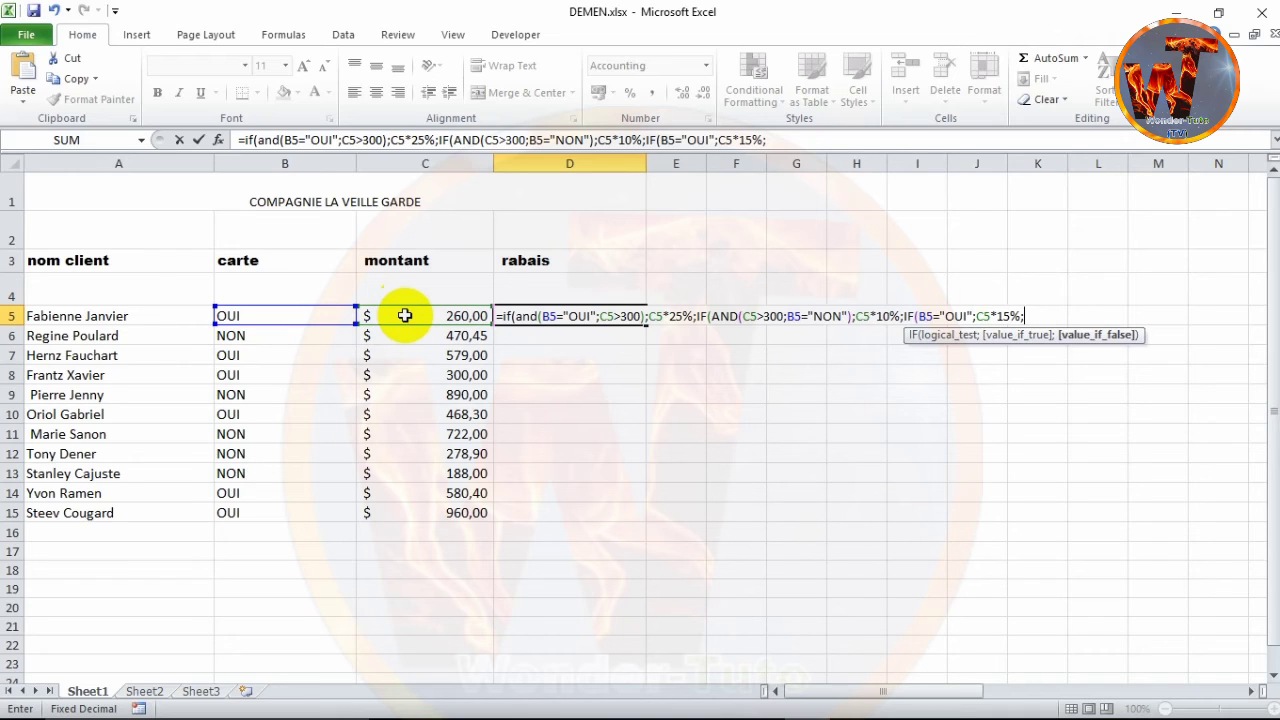
text(")
text( ")
text())
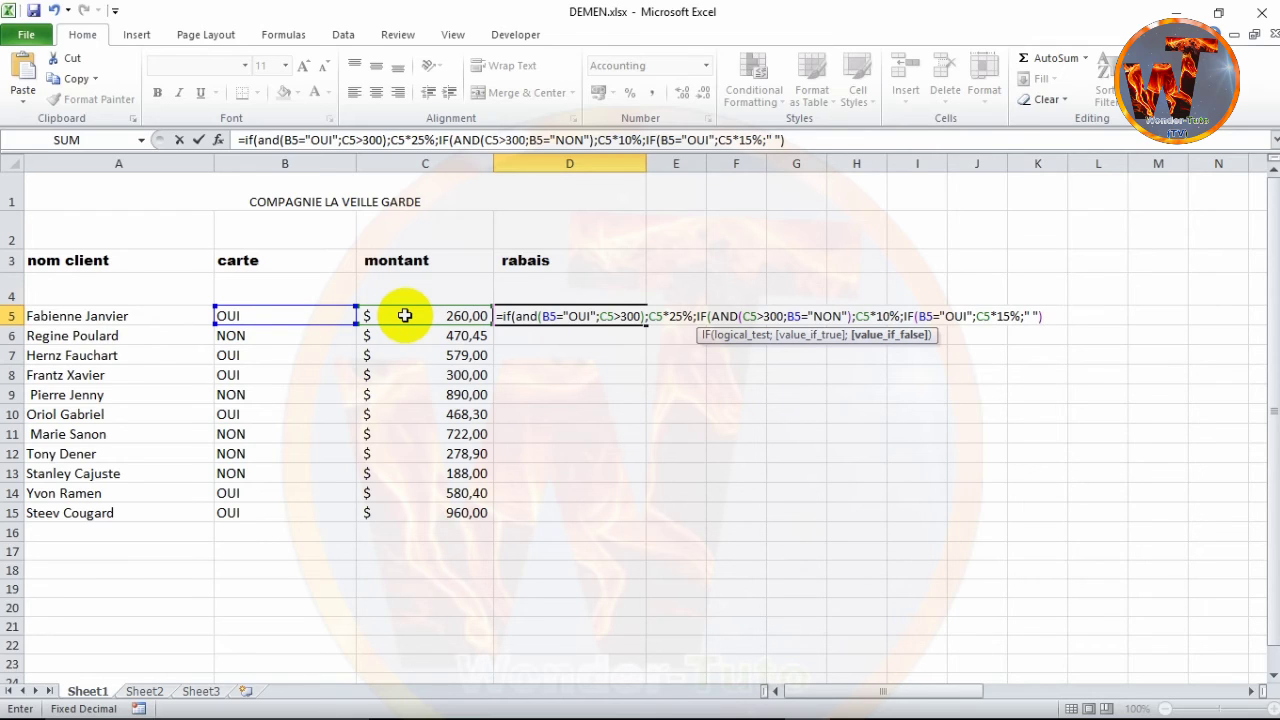
text())
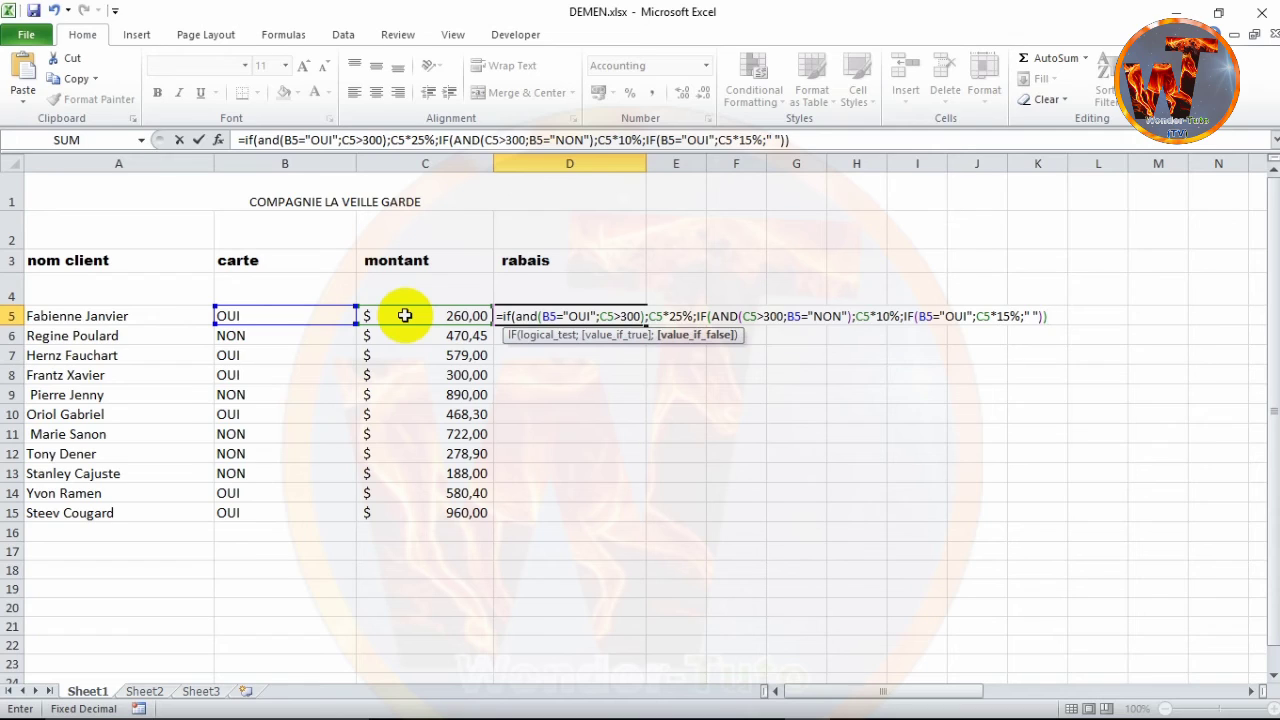
text())
text())
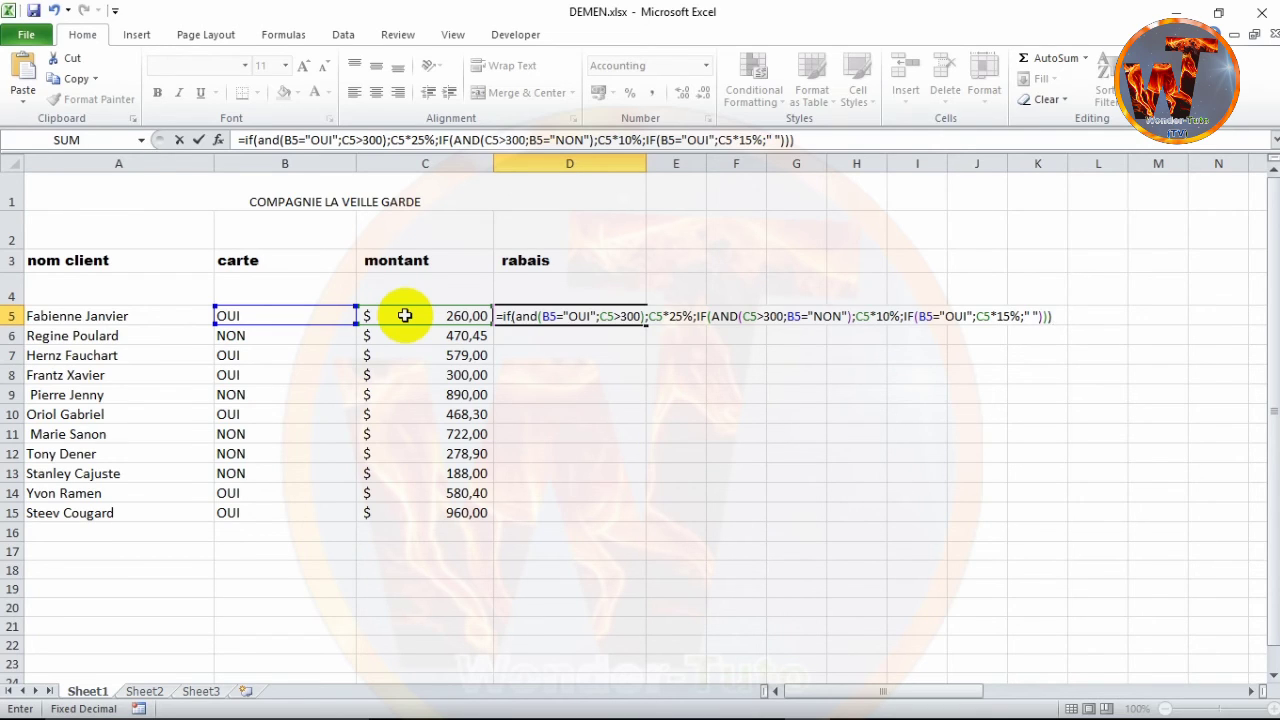
key(Return)
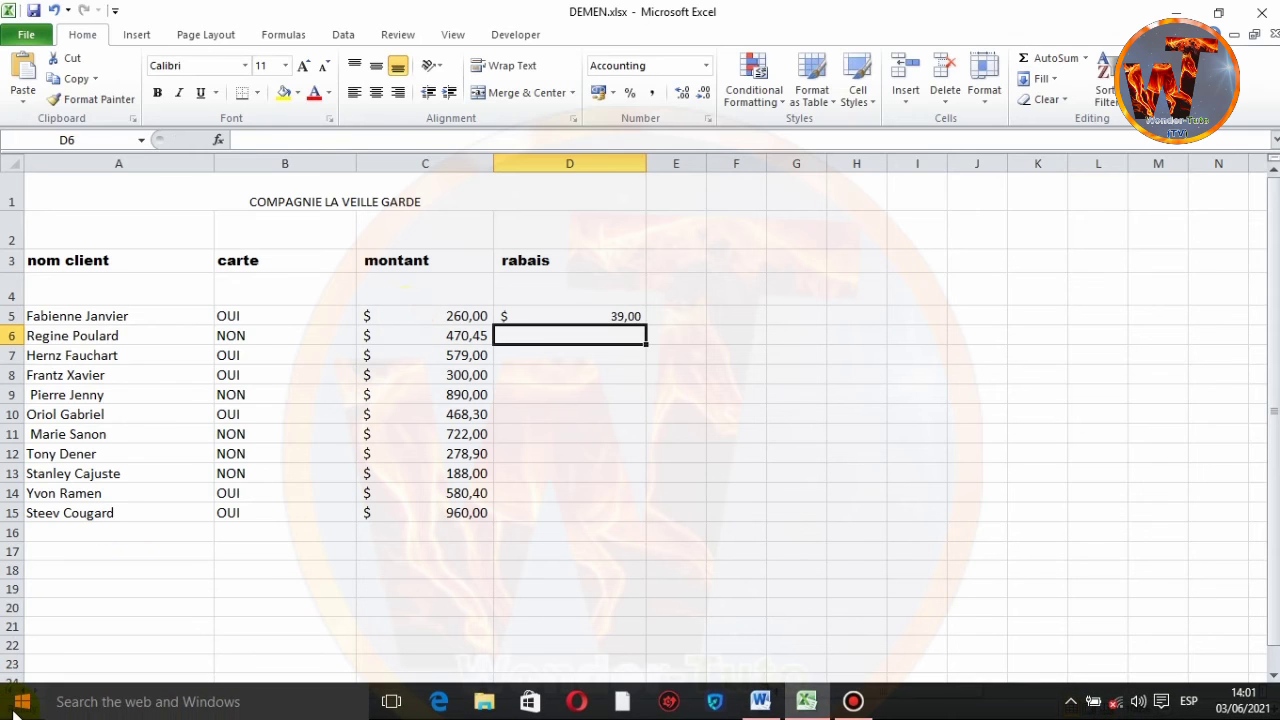
click(18, 706)
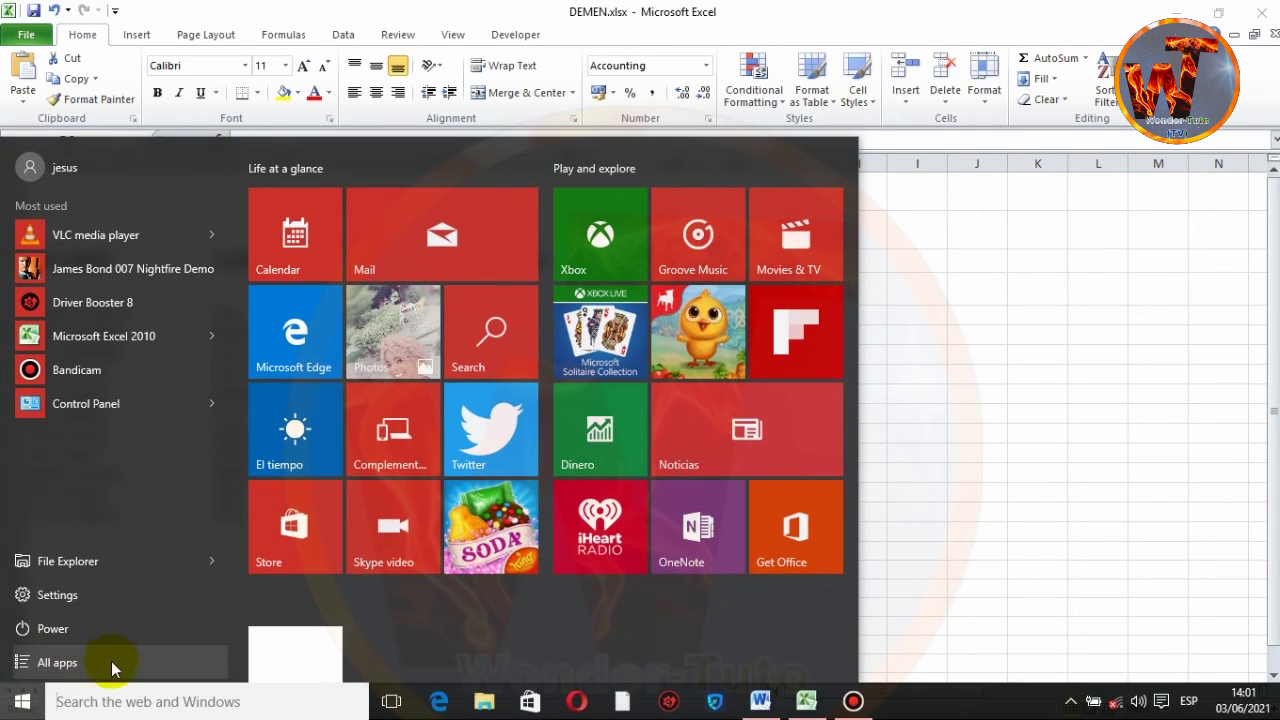
Step: Search "cAL" from the Start menu and launch Calculator
click(176, 701)
text(c)
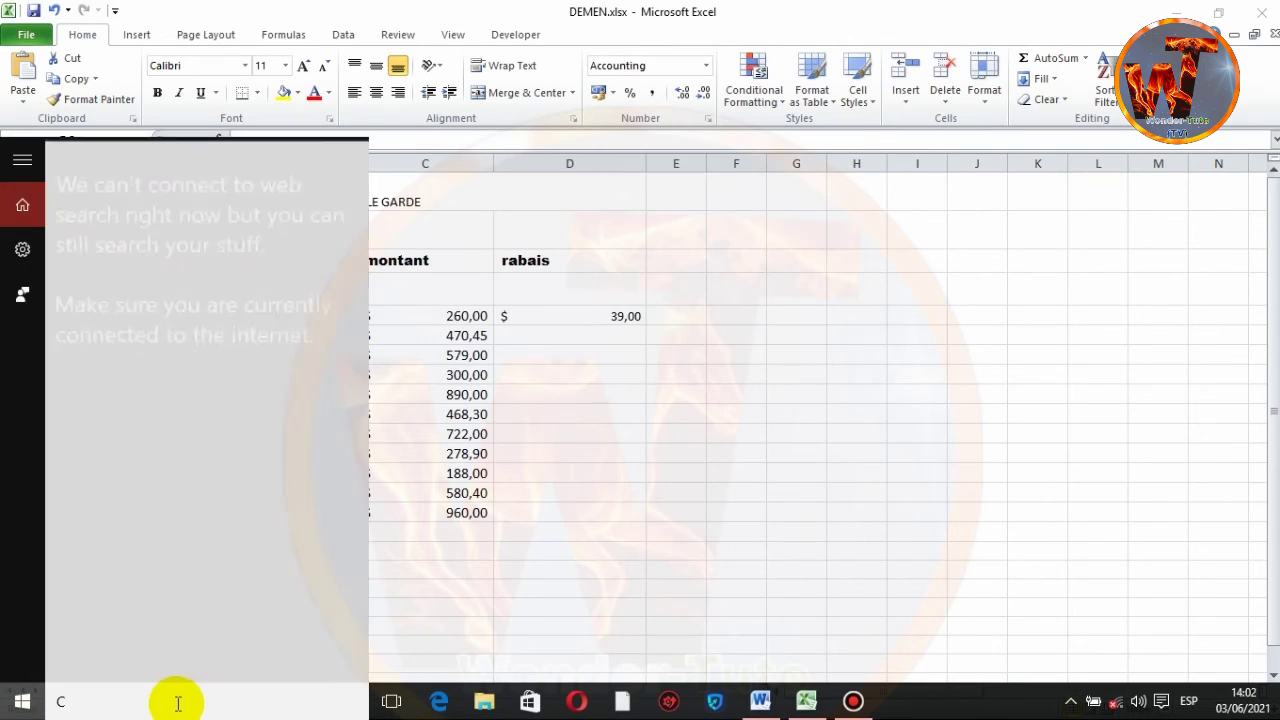
text(AL)
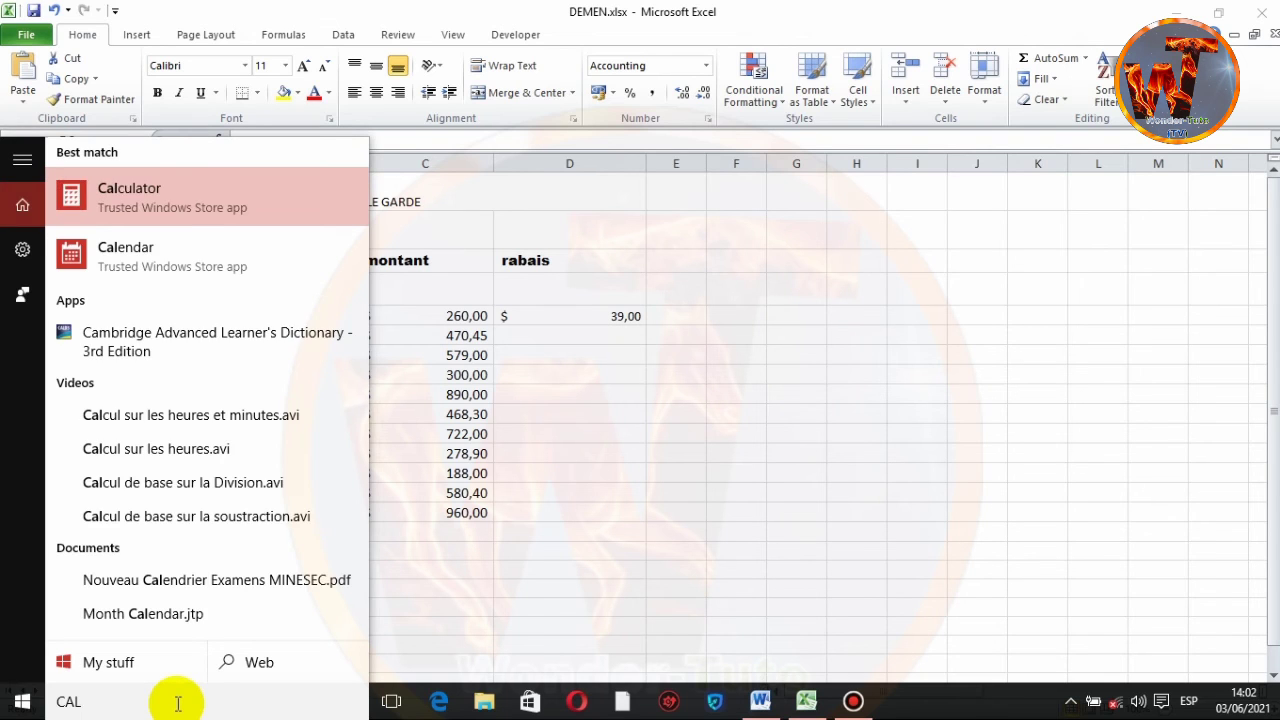
click(170, 203)
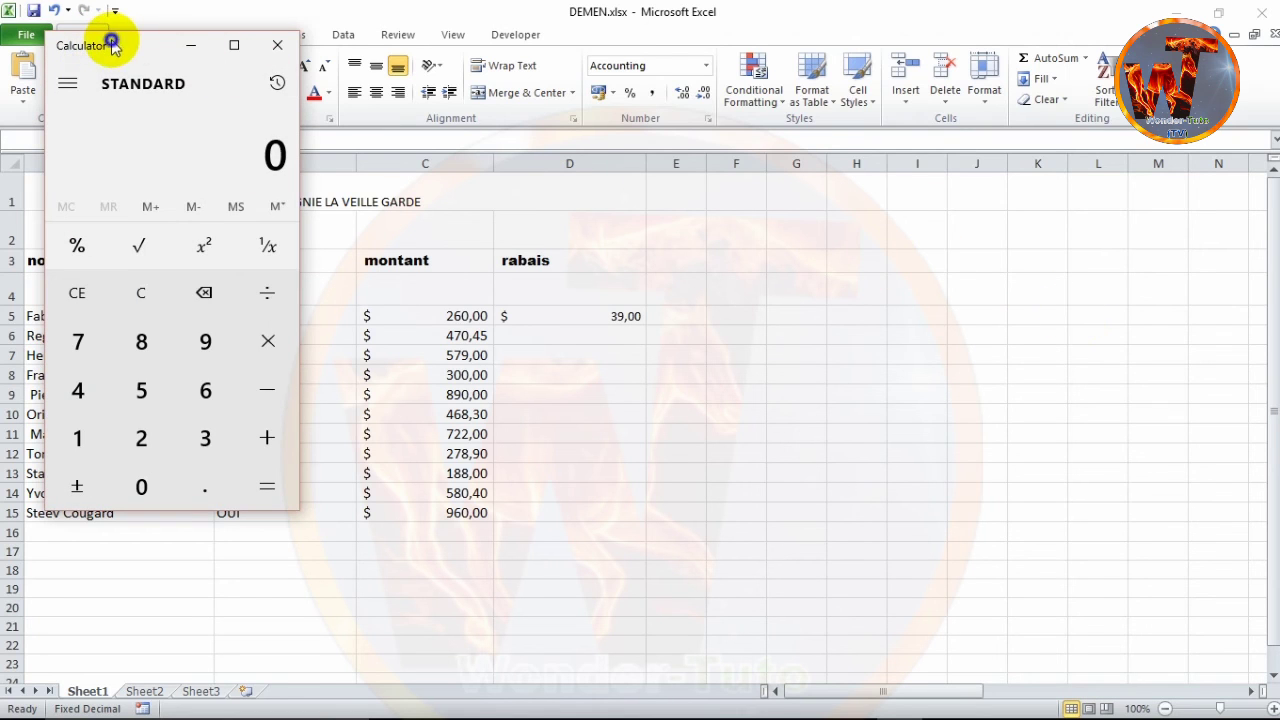
Step: Move Calculator beside the table and compute 260 × 15%
drag(111, 45, 872, 187)
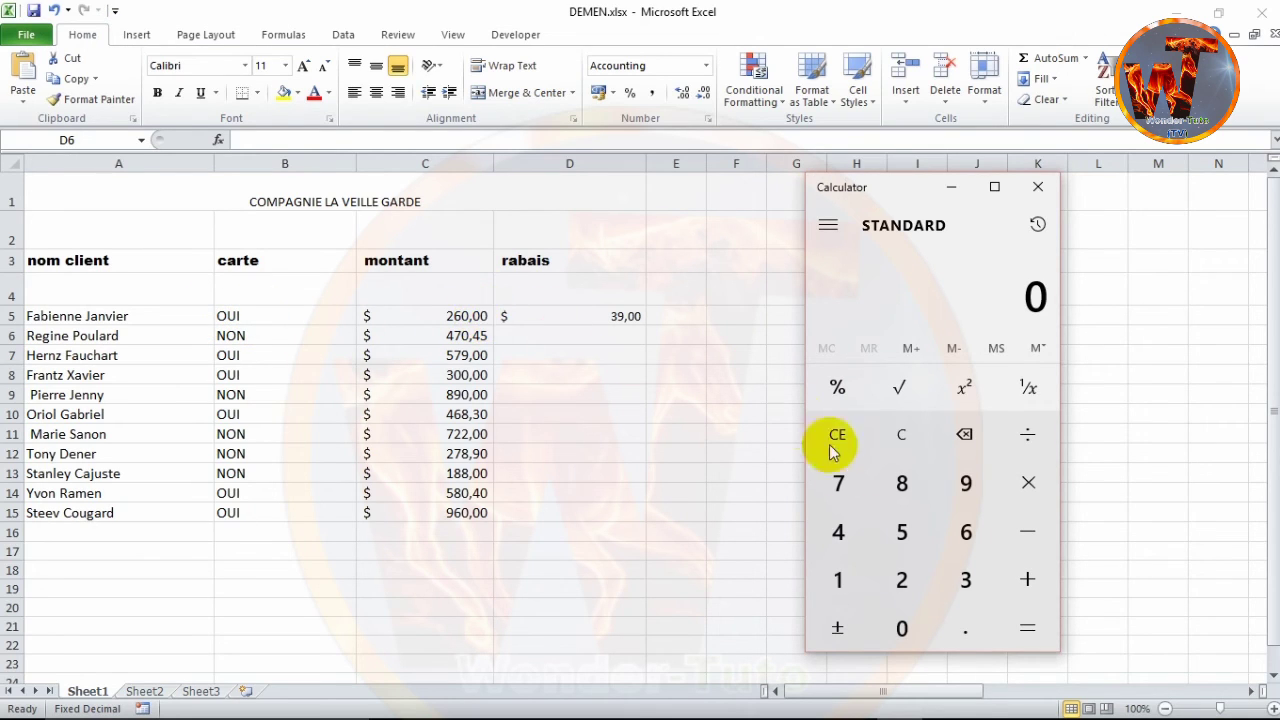
click(910, 572)
click(983, 530)
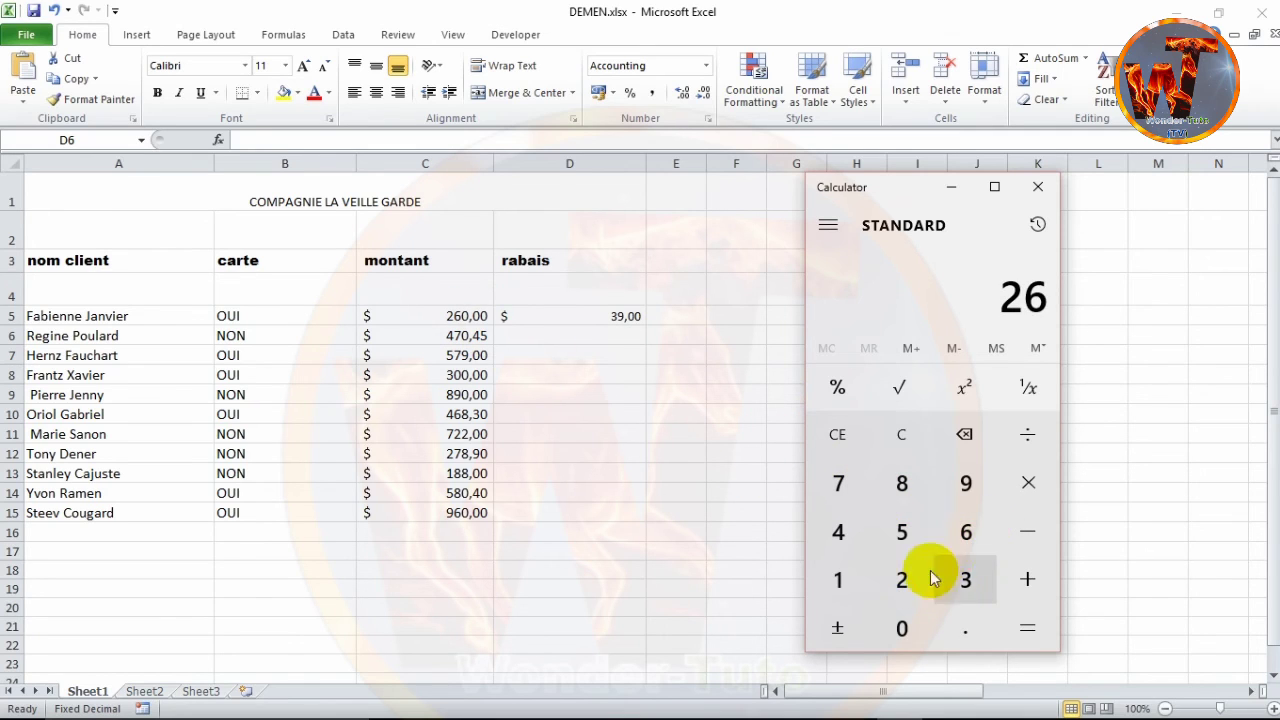
click(910, 636)
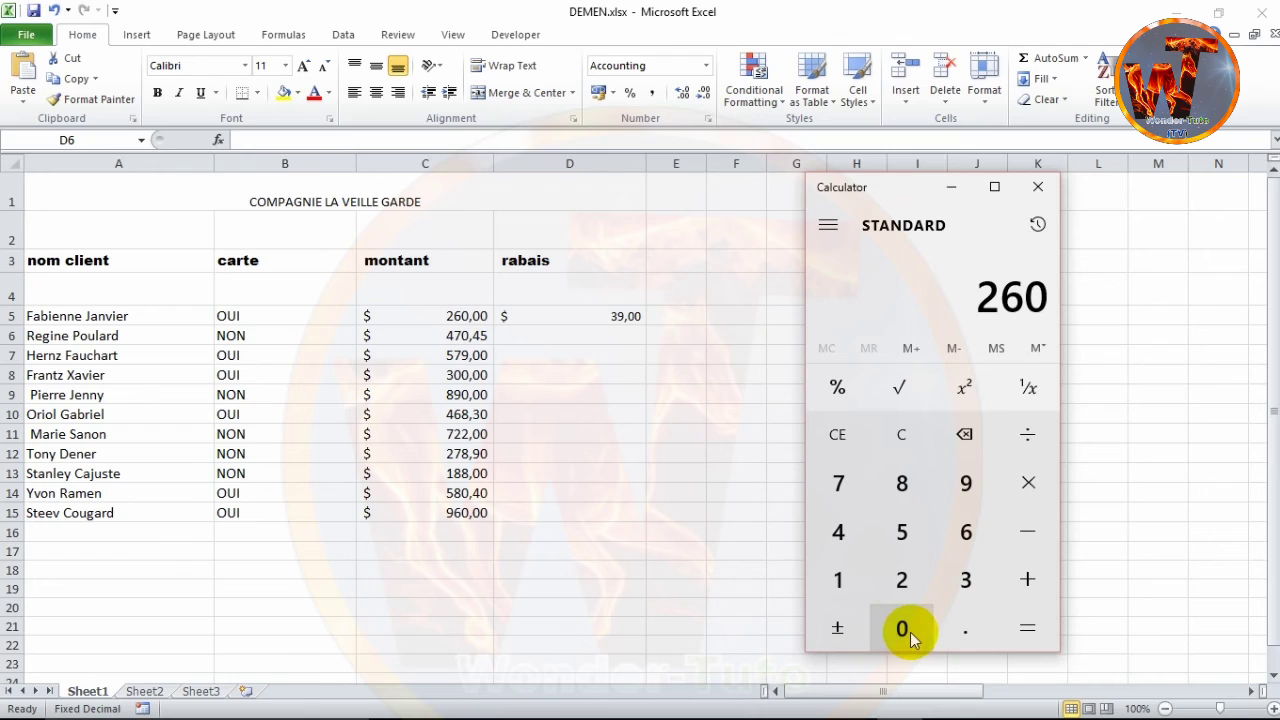
click(1026, 485)
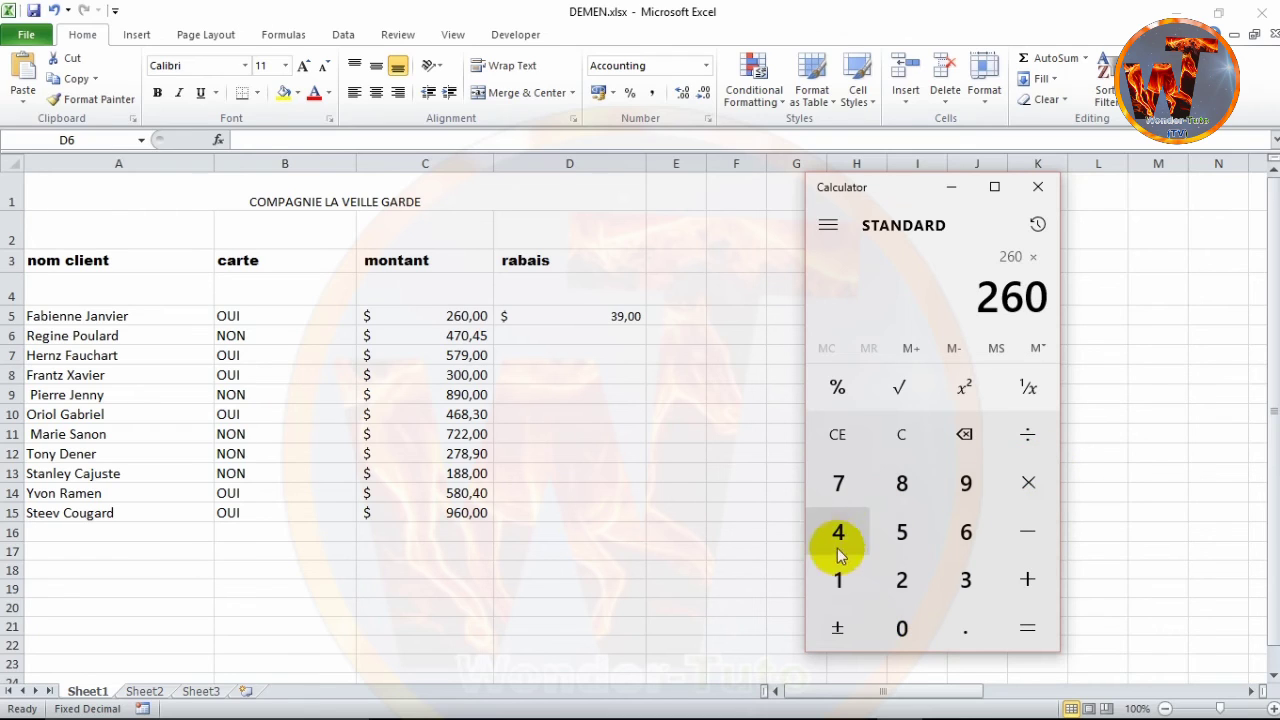
click(838, 574)
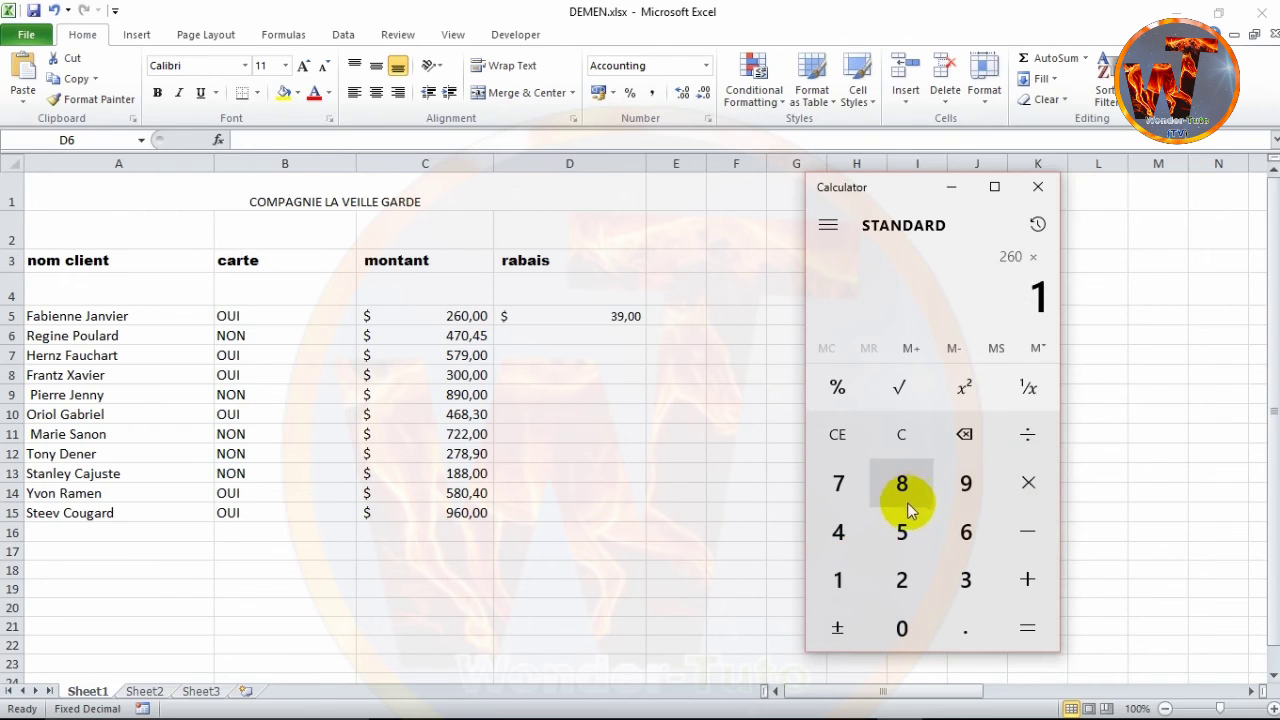
click(903, 531)
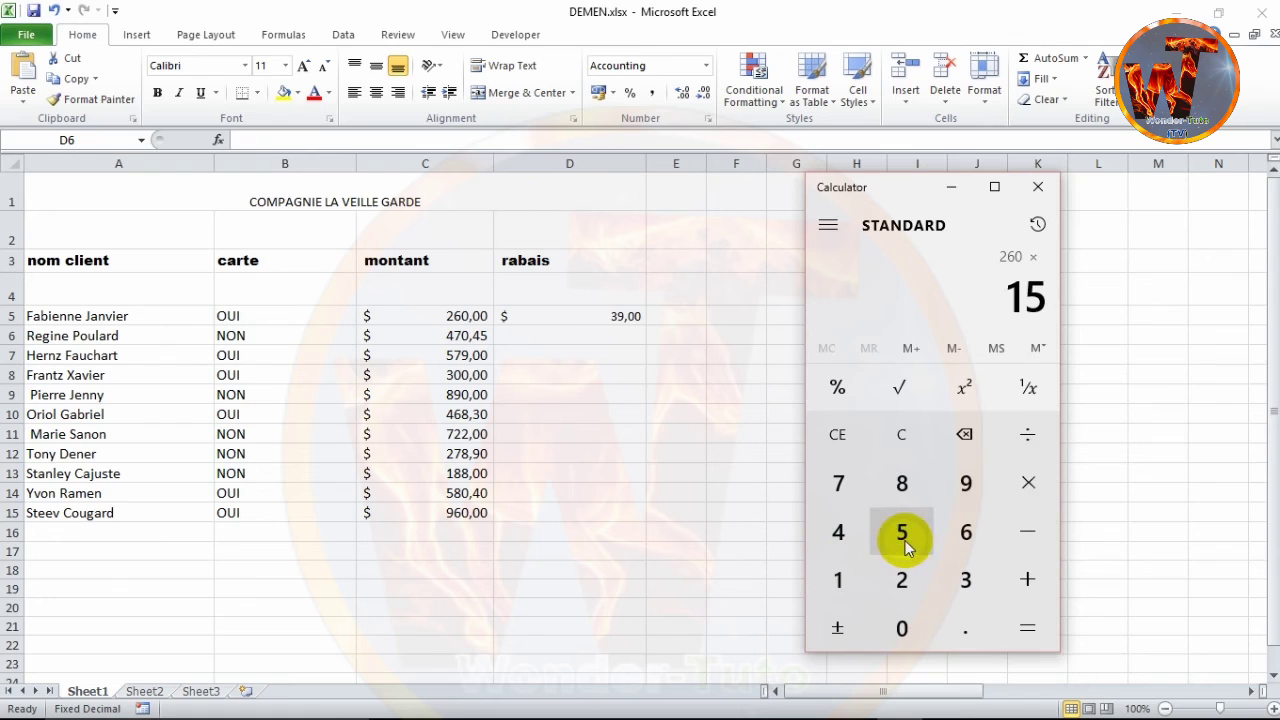
click(838, 388)
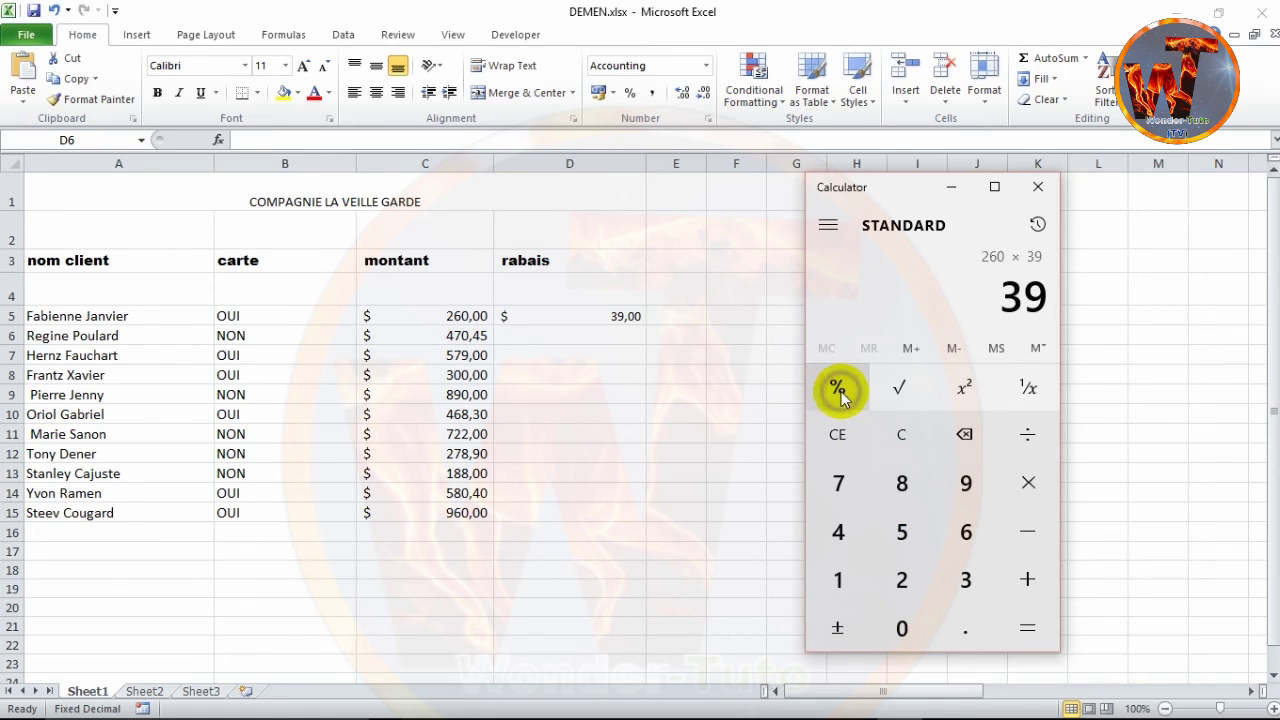
click(1026, 621)
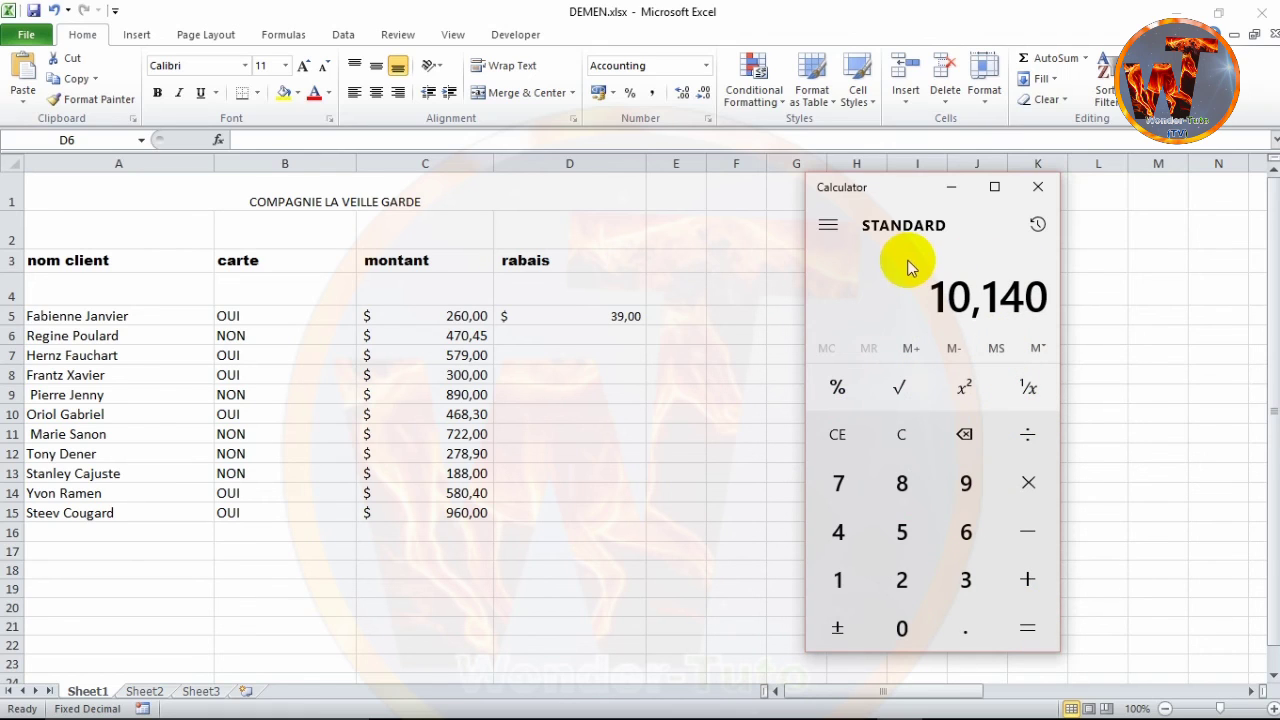
Step: Check the history, recompute 260 × 15% to confirm 39, and return to Excel
click(1040, 224)
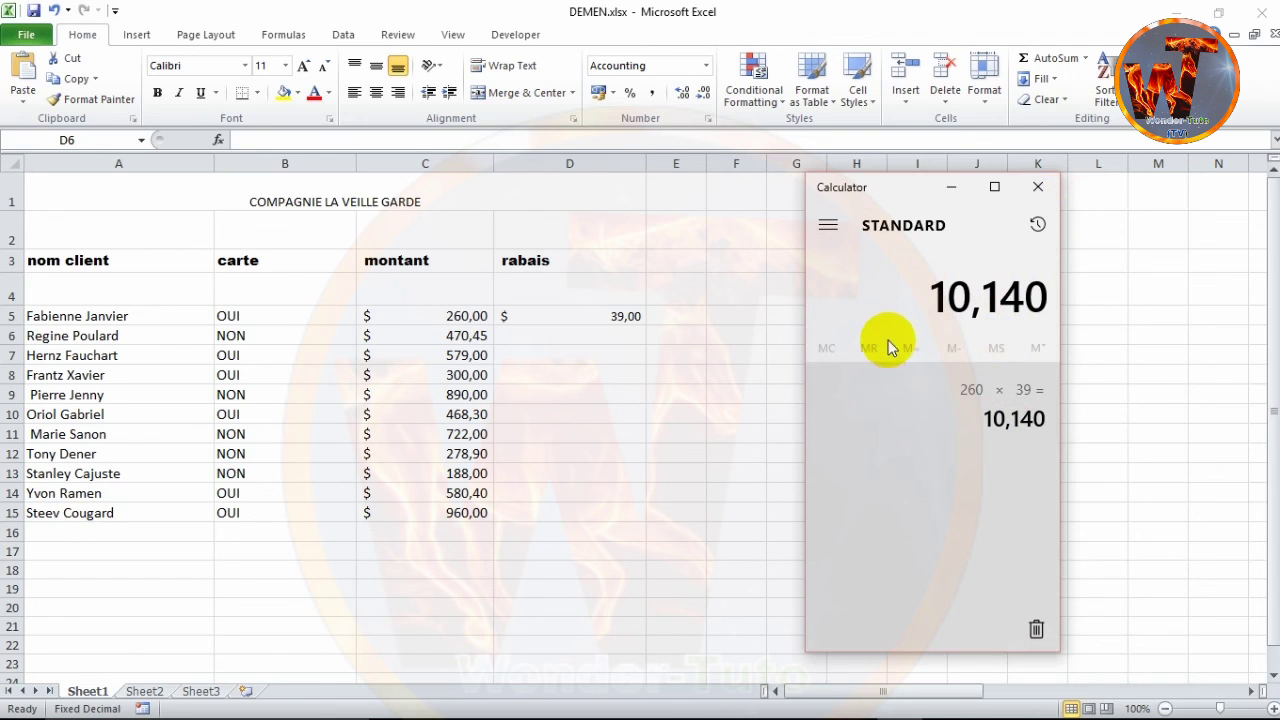
click(836, 314)
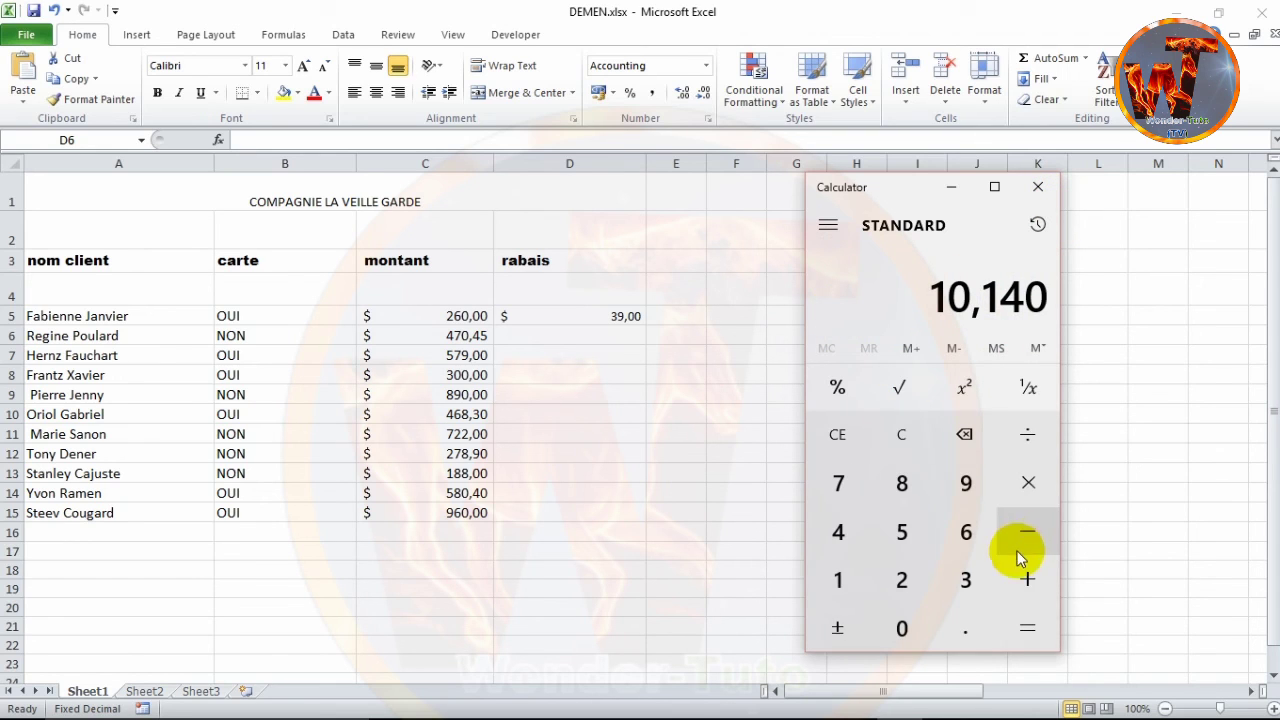
click(906, 582)
click(964, 530)
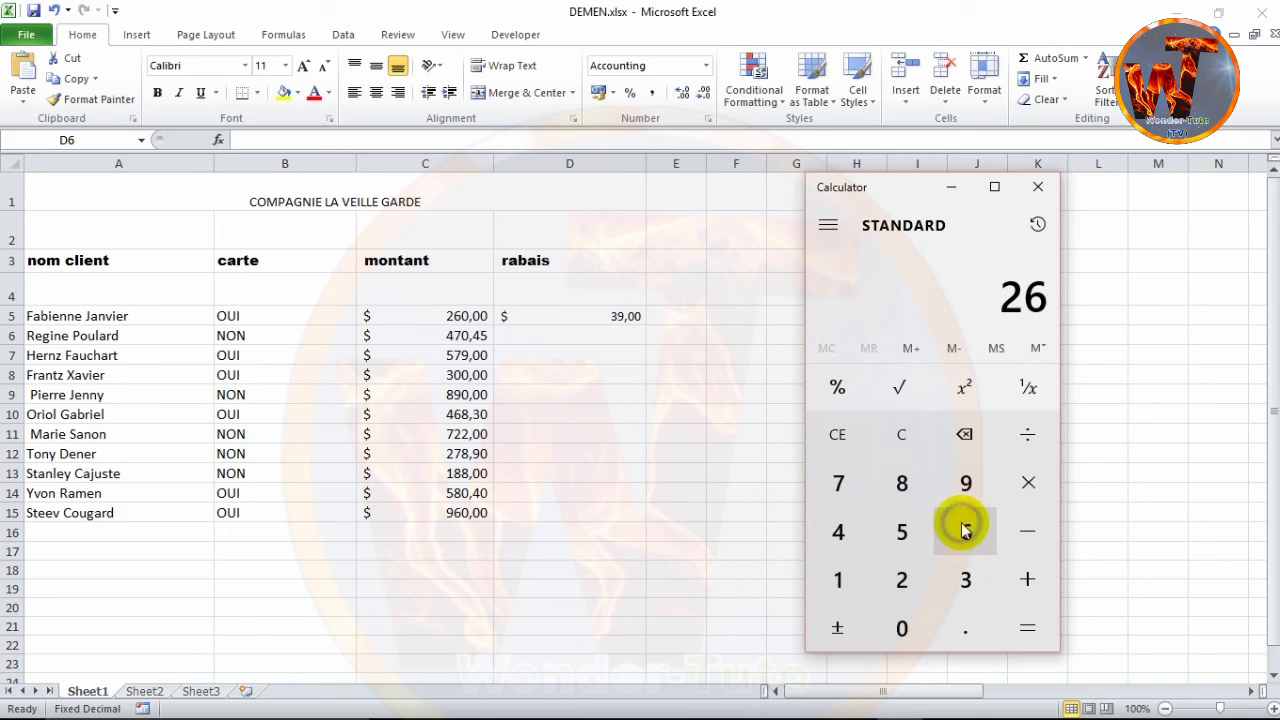
click(903, 627)
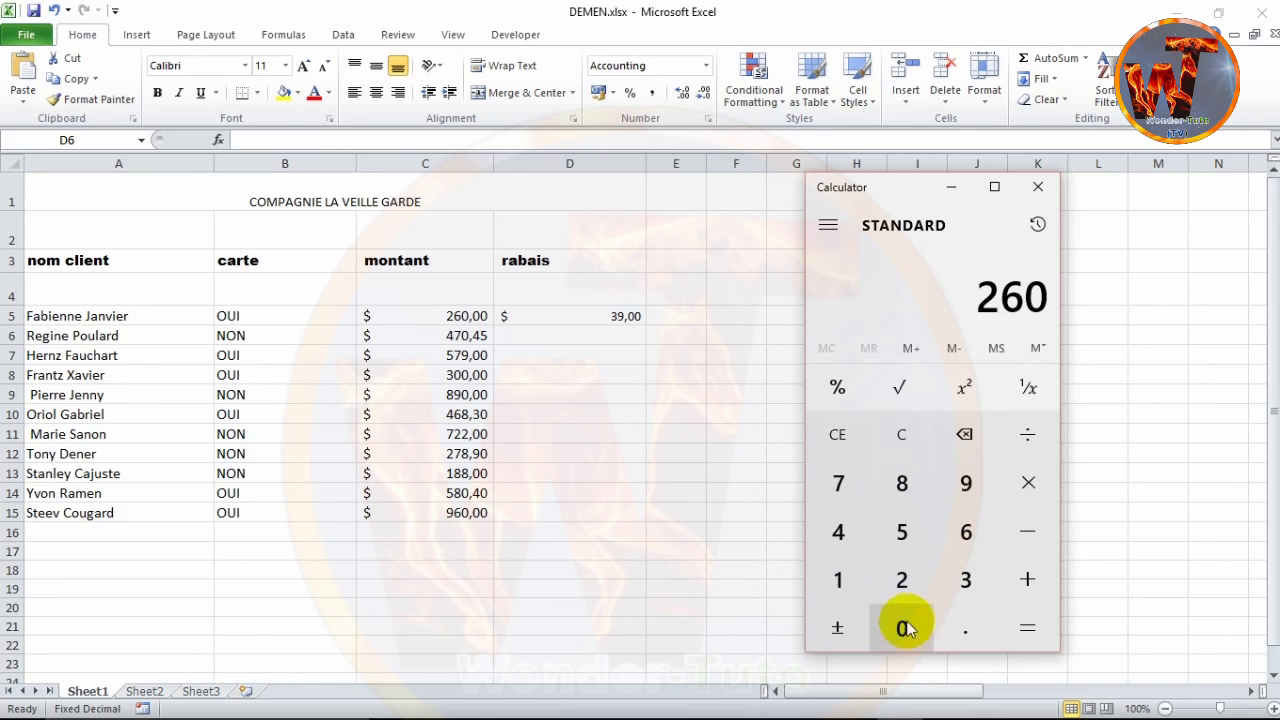
click(1025, 483)
click(838, 582)
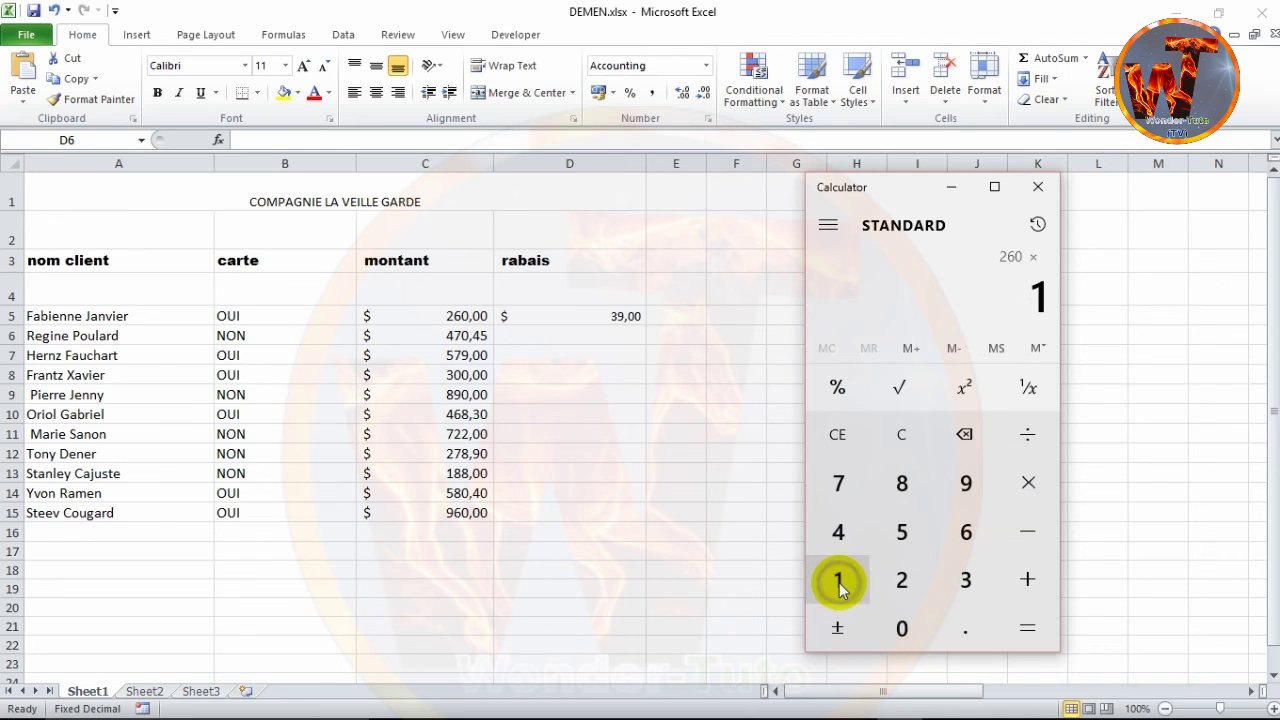
click(888, 540)
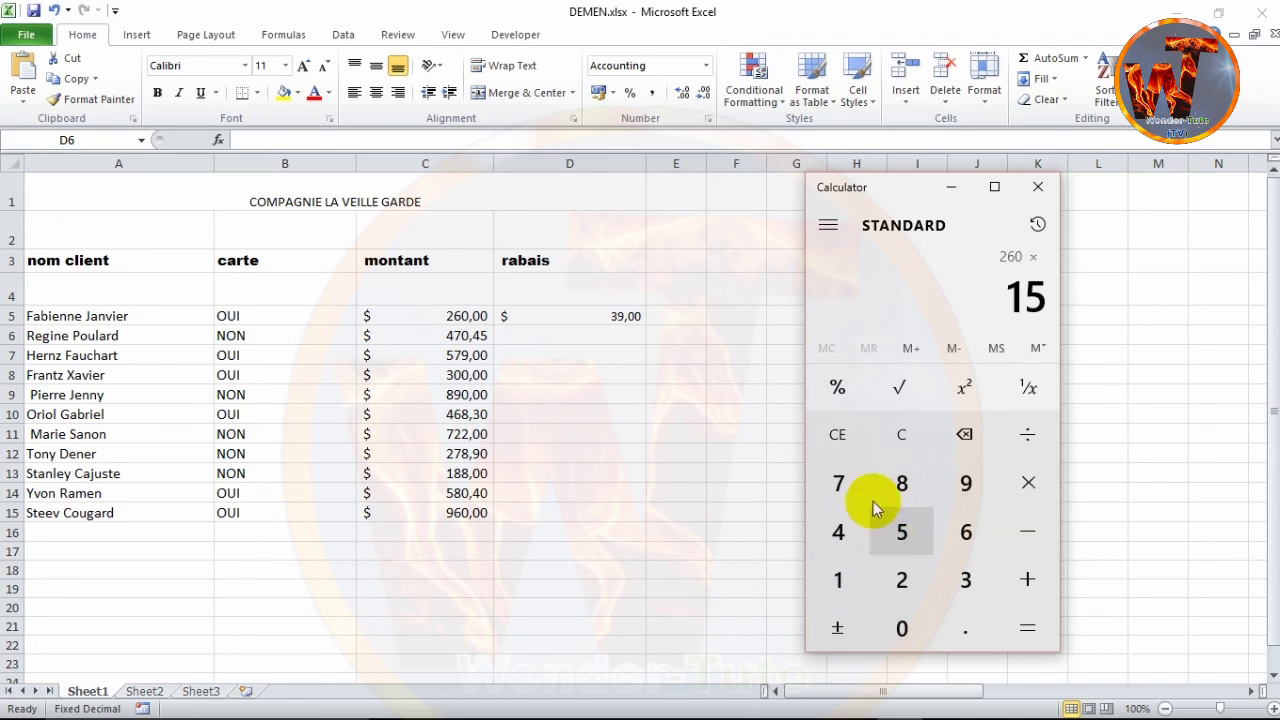
click(845, 397)
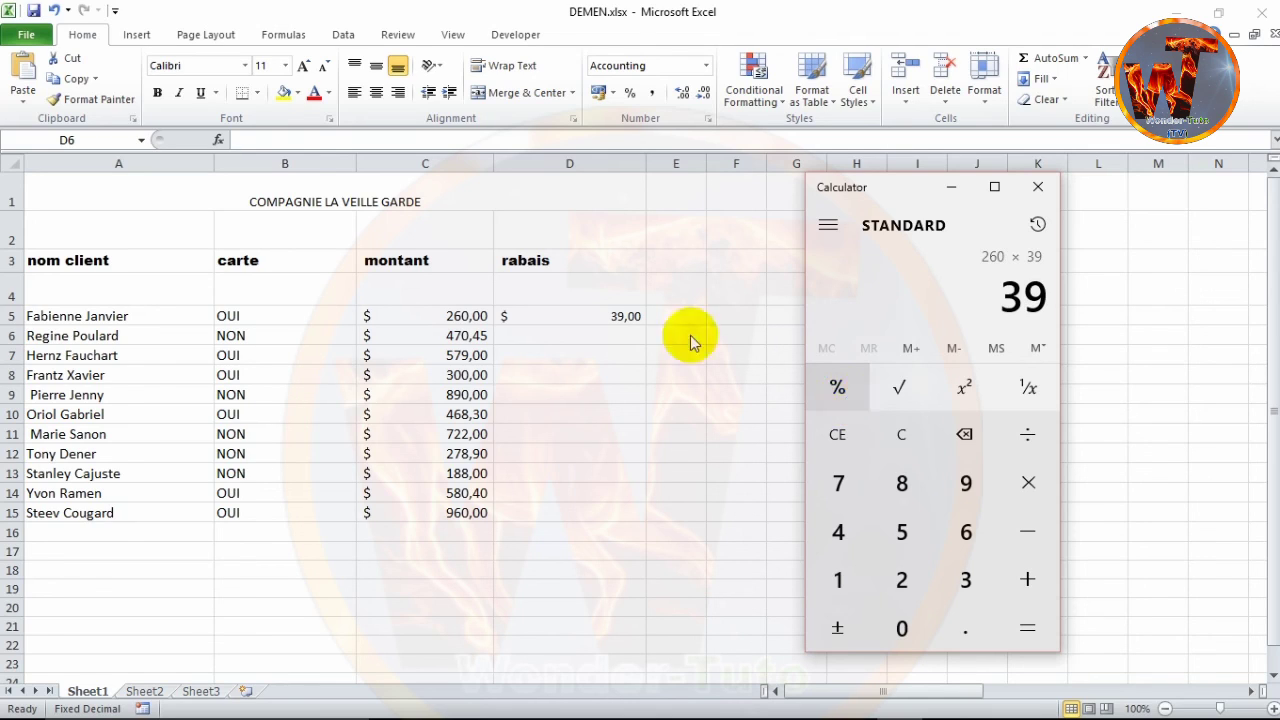
click(583, 330)
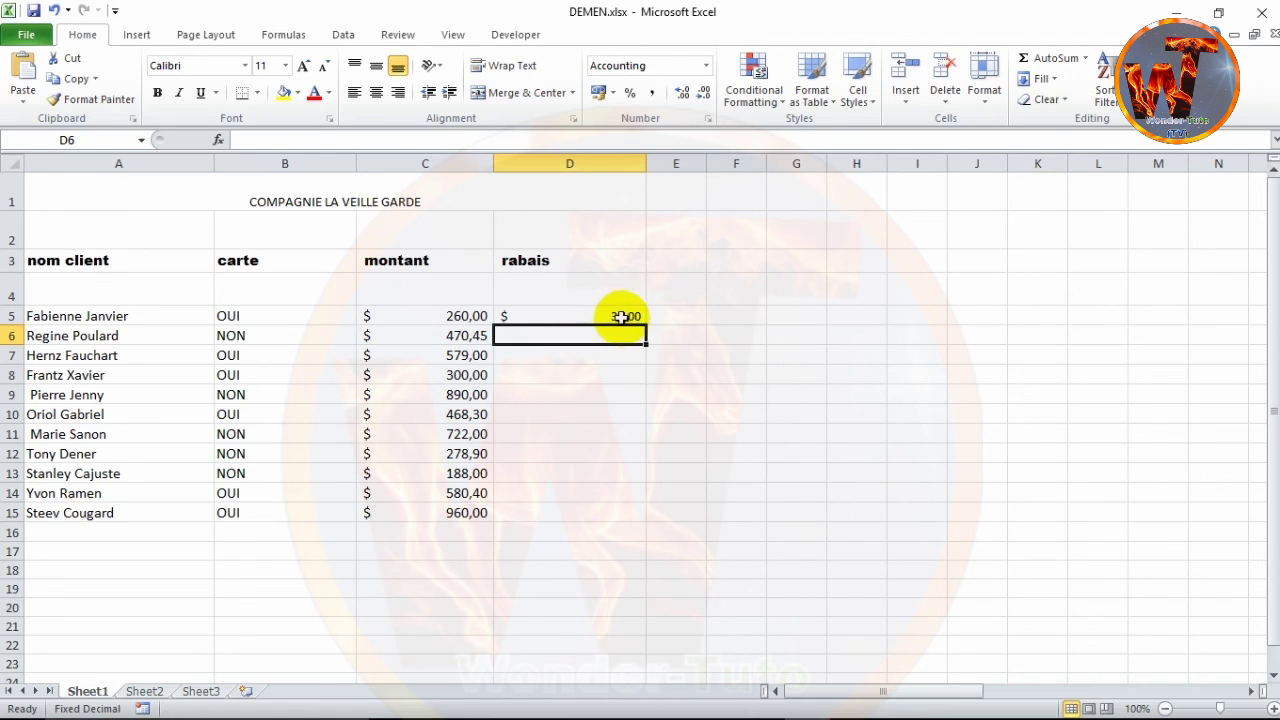
Step: Copy D5's rabais formula down to D15, giving discounts like 47,05, 144,75 and 240,00
click(619, 317)
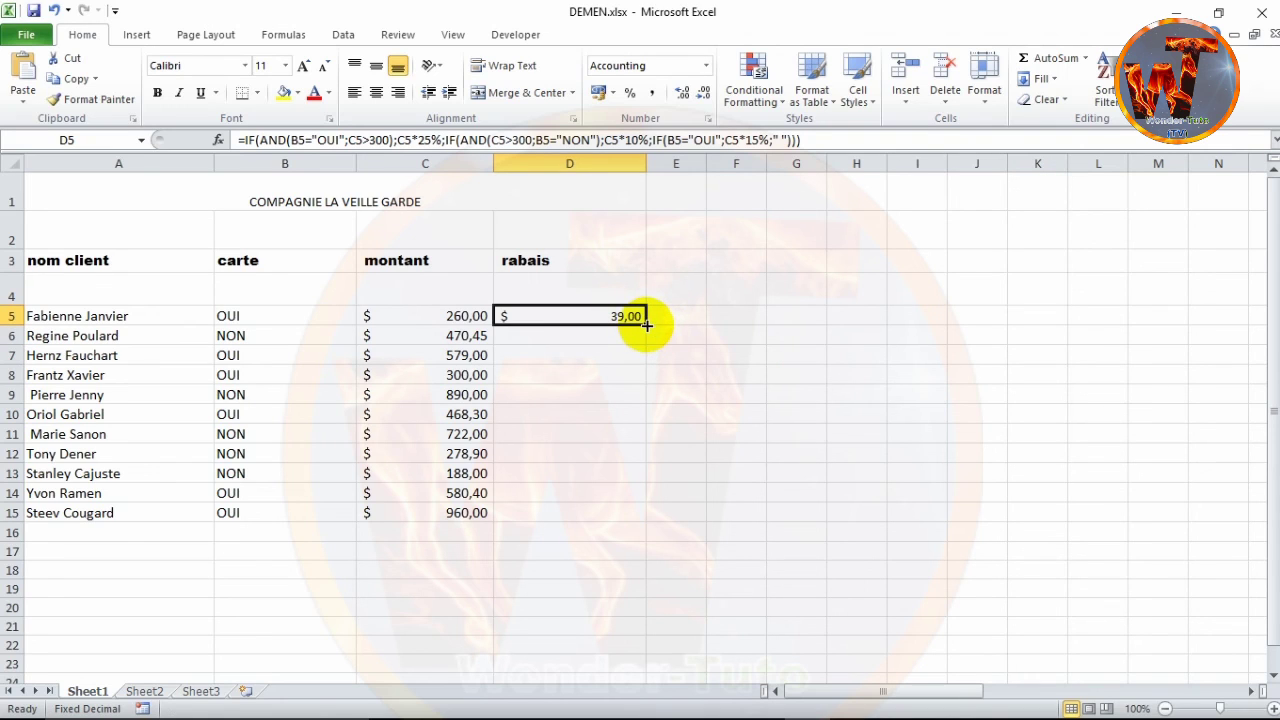
drag(647, 327, 626, 515)
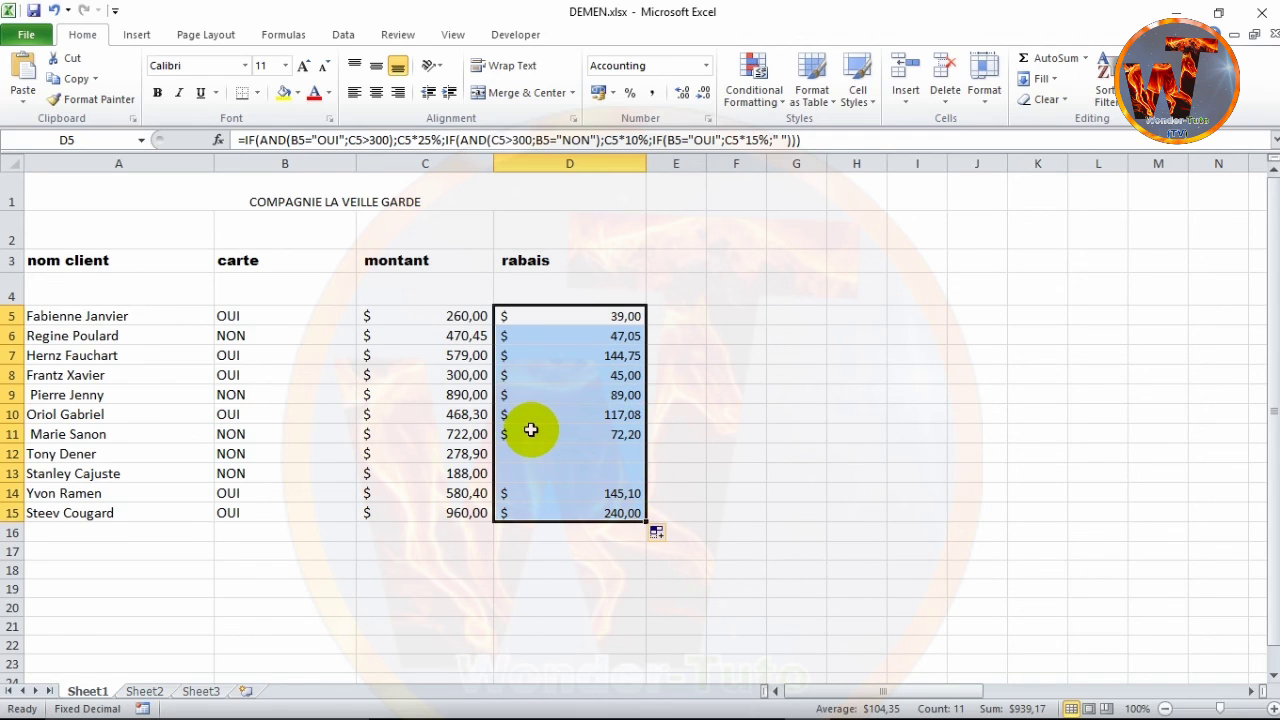
key(ctrl+z)
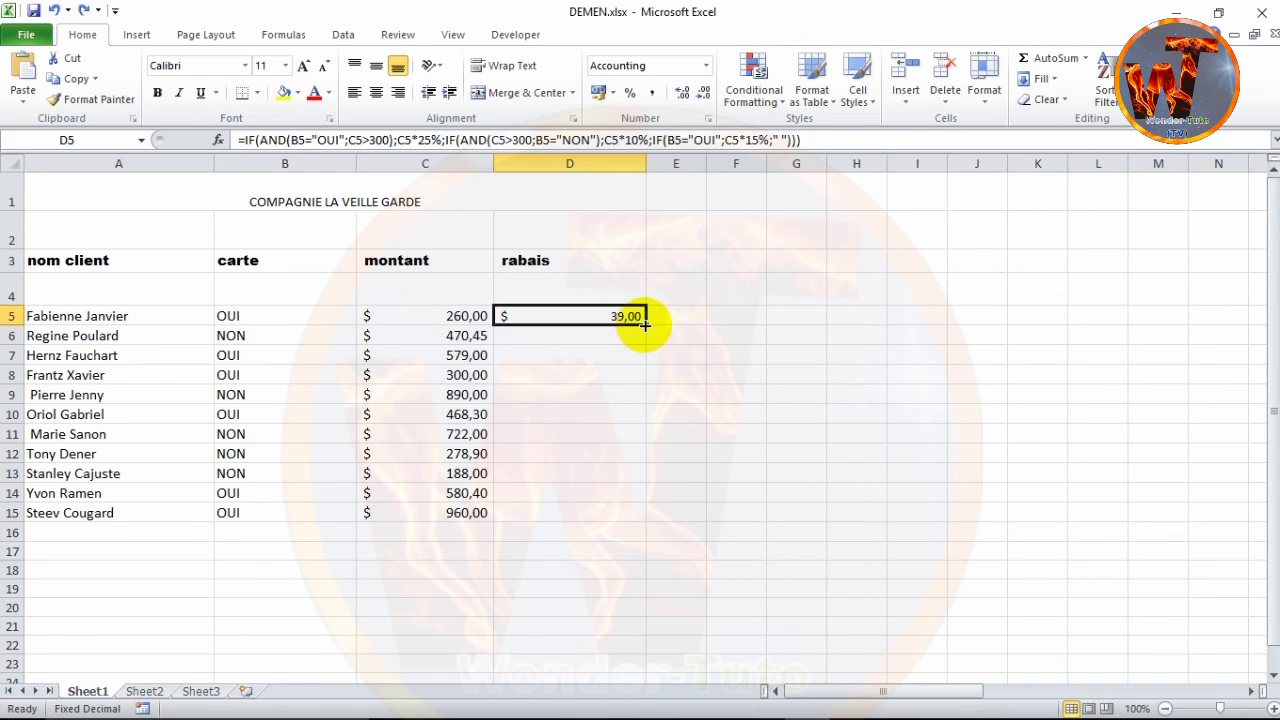
double_click(645, 325)
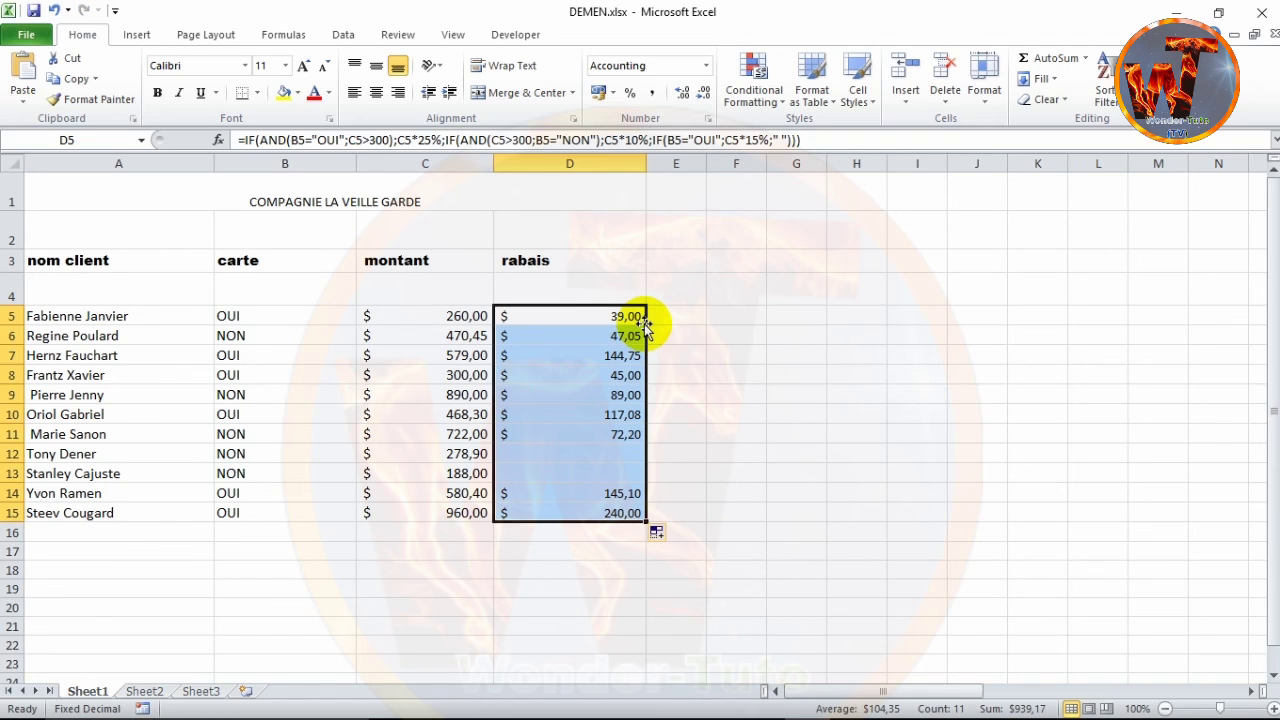